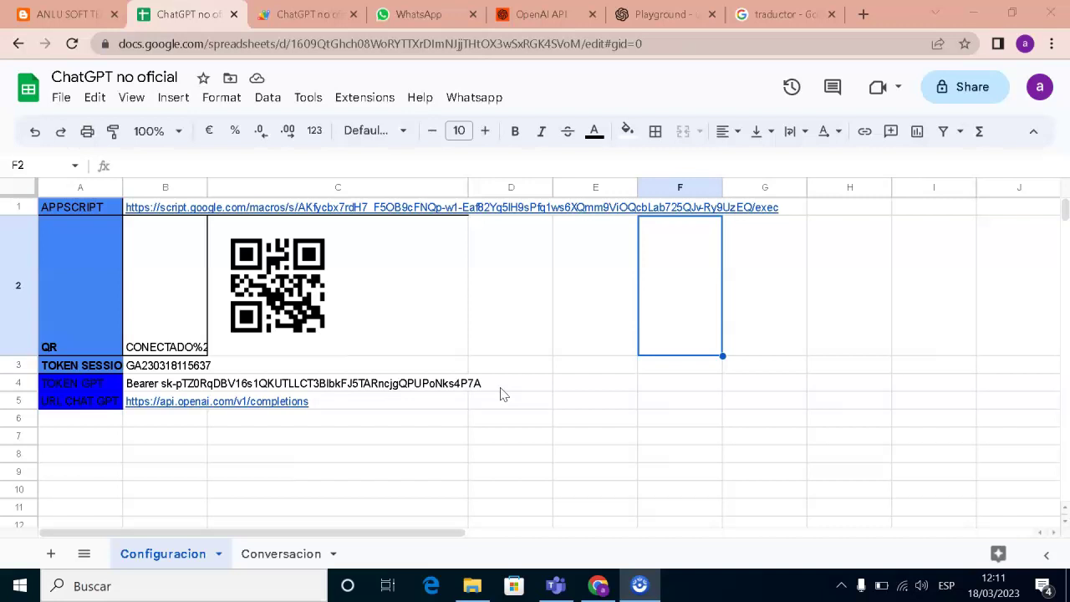
Bring up the spreadsheet's custom Whatsapp menu to reveal its two bot actions
{"action": "left_click", "coordinate": [430, 328]}
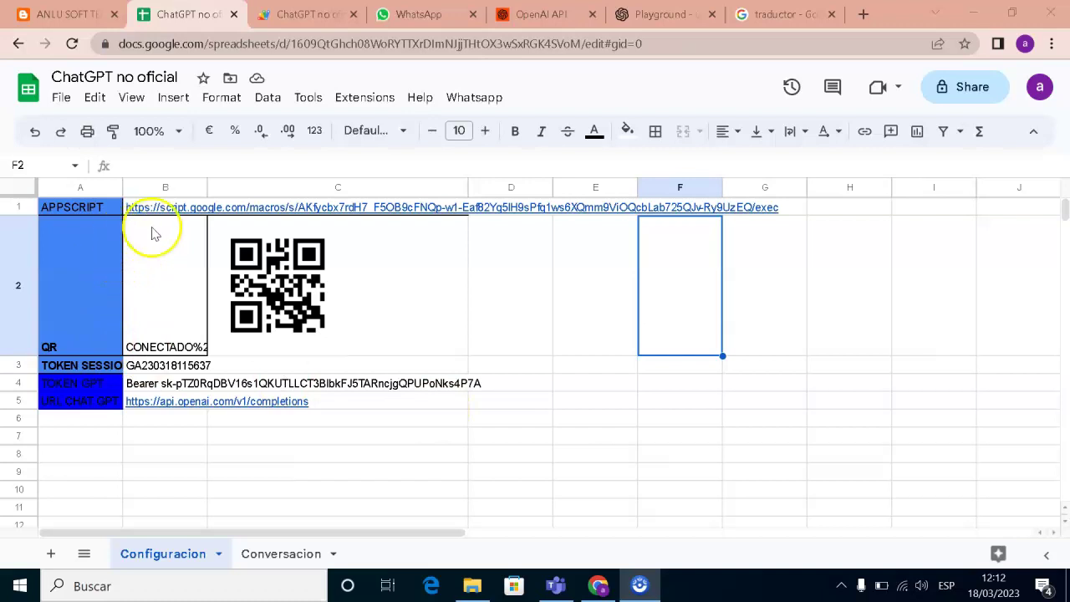
{"action": "left_click", "coordinate": [90, 285]}
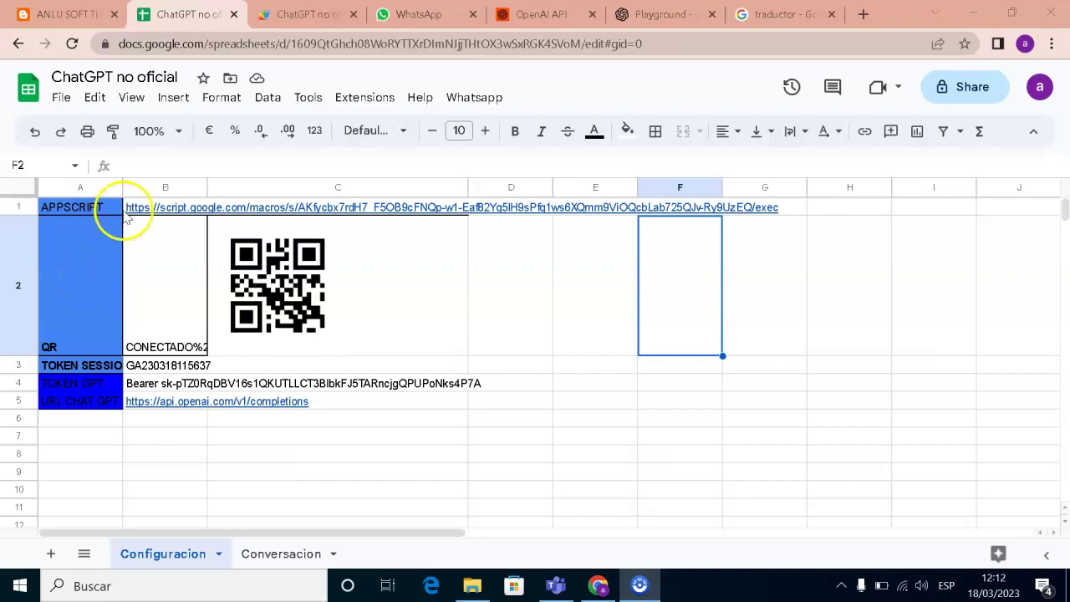
{"action": "left_click", "coordinate": [472, 99]}
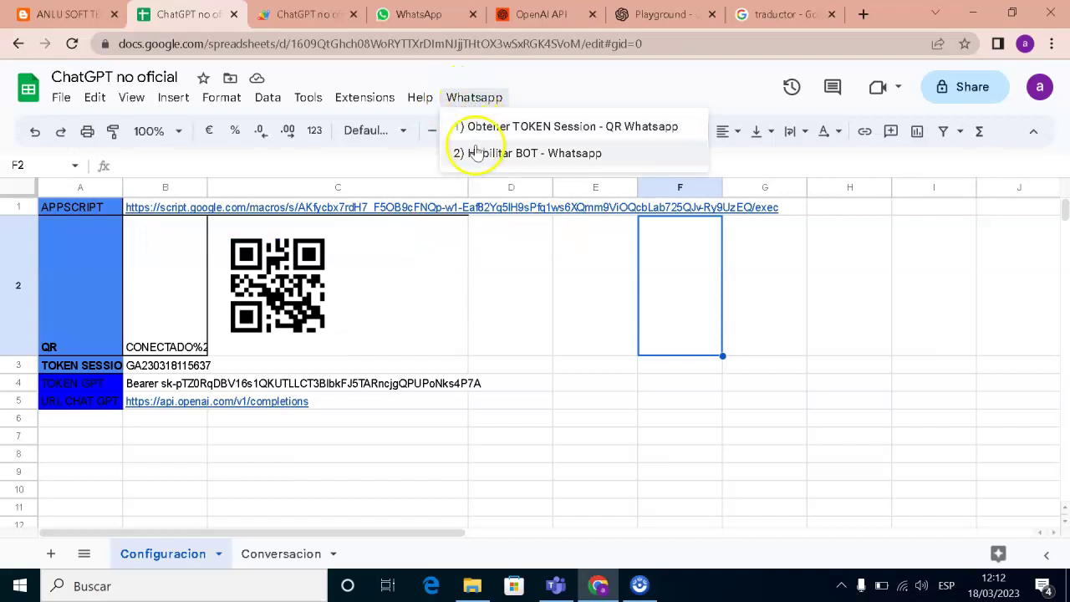
Run Whatsapp > 2) Habilitar BOT, confirm with Yes, and acknowledge the 'Se habilitó el BOT' message
{"action": "left_click", "coordinate": [504, 156]}
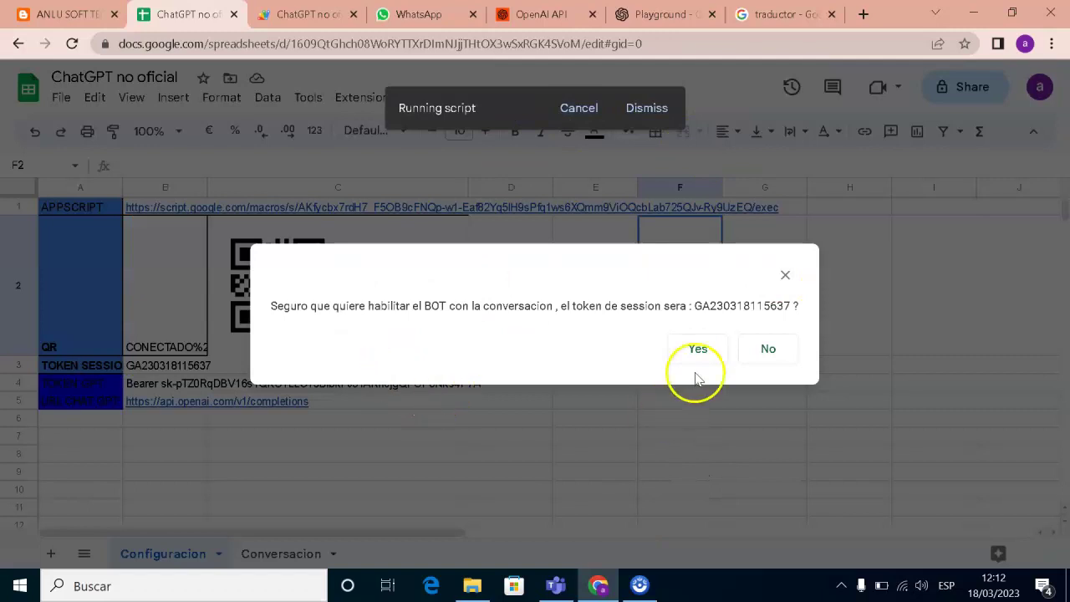
{"action": "left_click", "coordinate": [692, 357]}
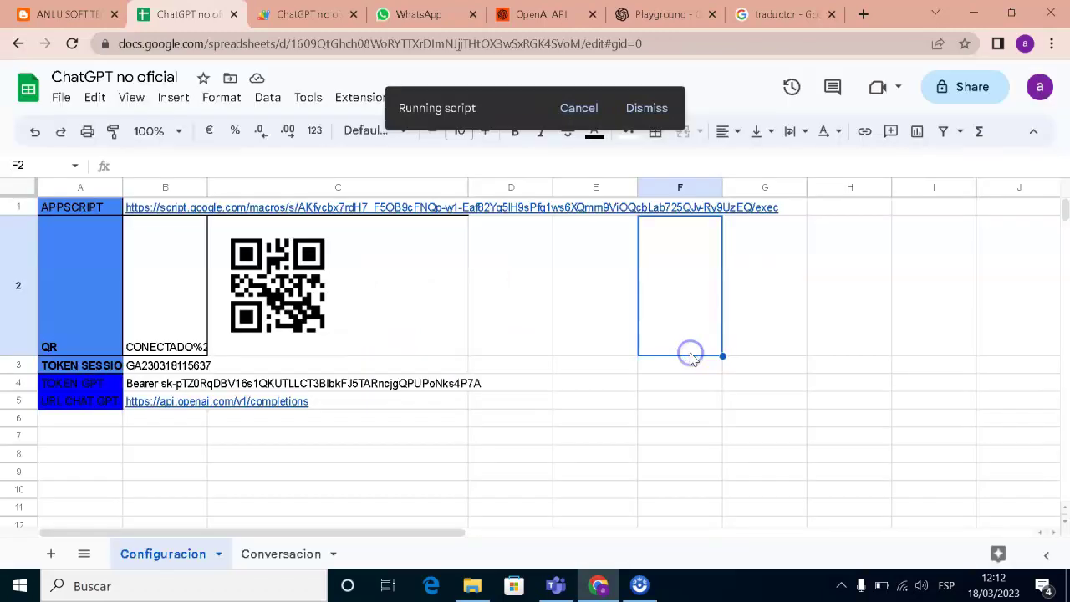
{"action": "left_click", "coordinate": [256, 556]}
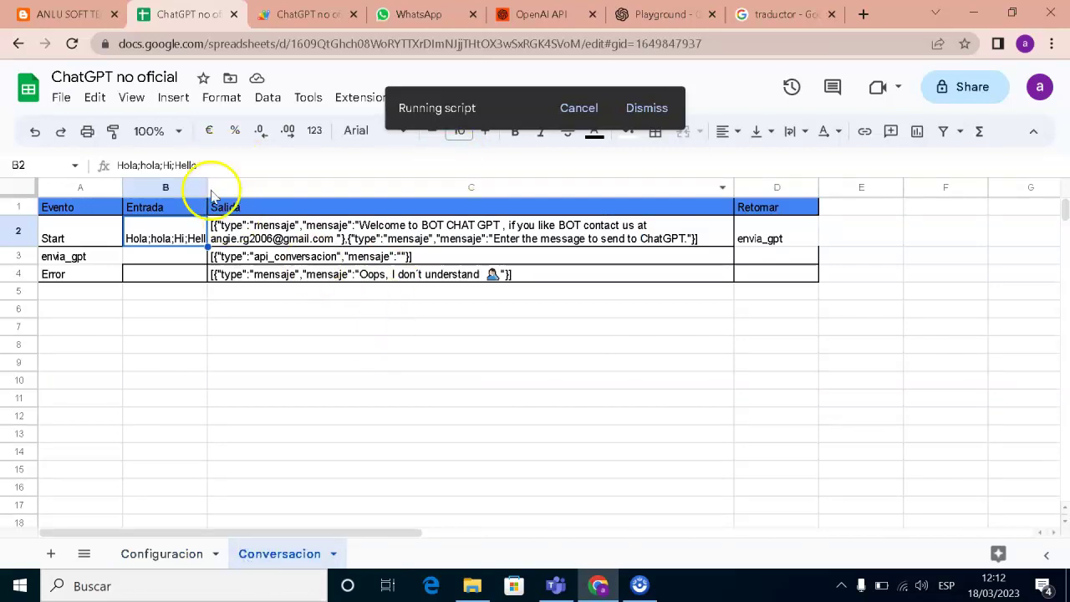
{"action": "left_click", "coordinate": [180, 239]}
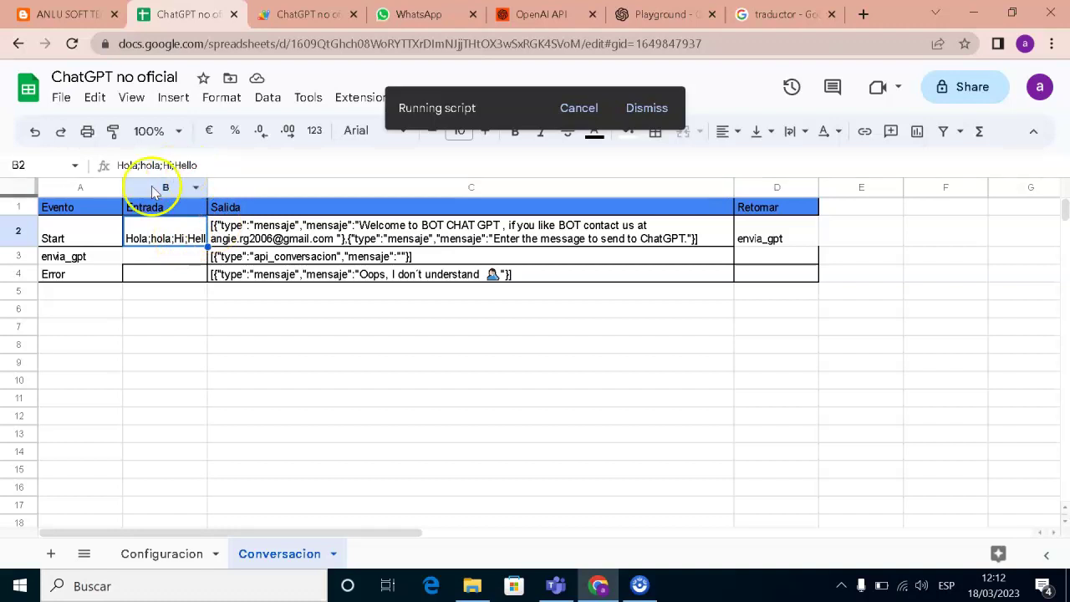
{"action": "left_click", "coordinate": [192, 158]}
{"action": "left_click", "coordinate": [165, 242]}
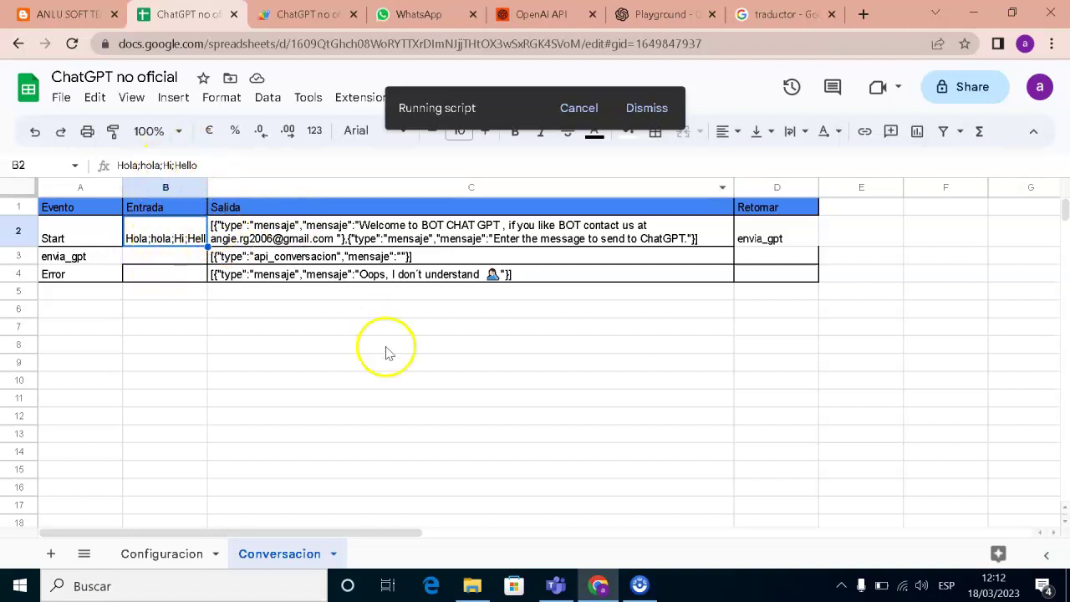
{"action": "left_click", "coordinate": [175, 554]}
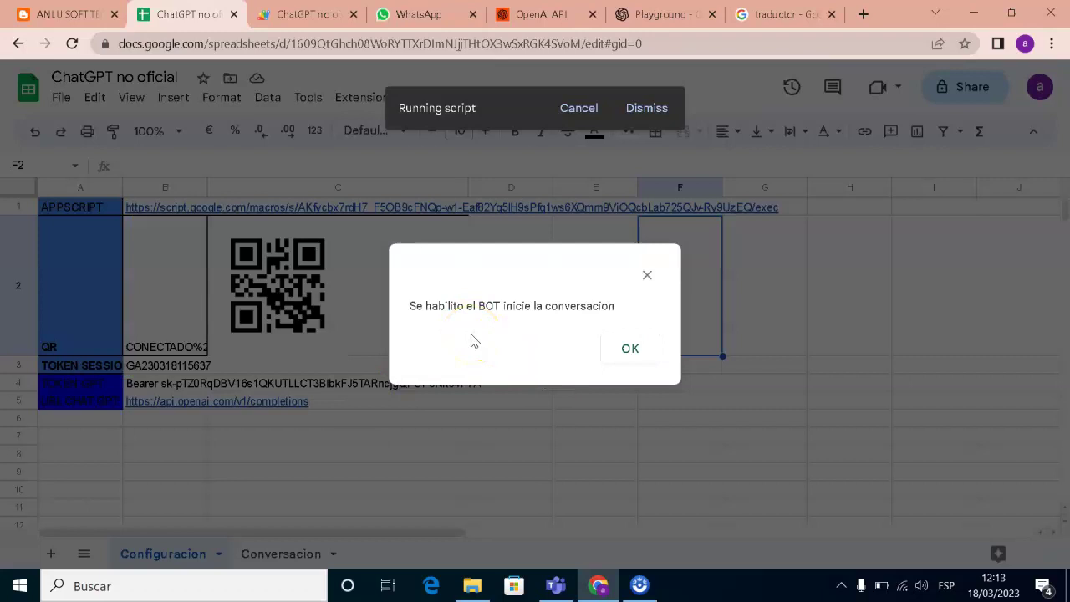
{"action": "left_click", "coordinate": [629, 350]}
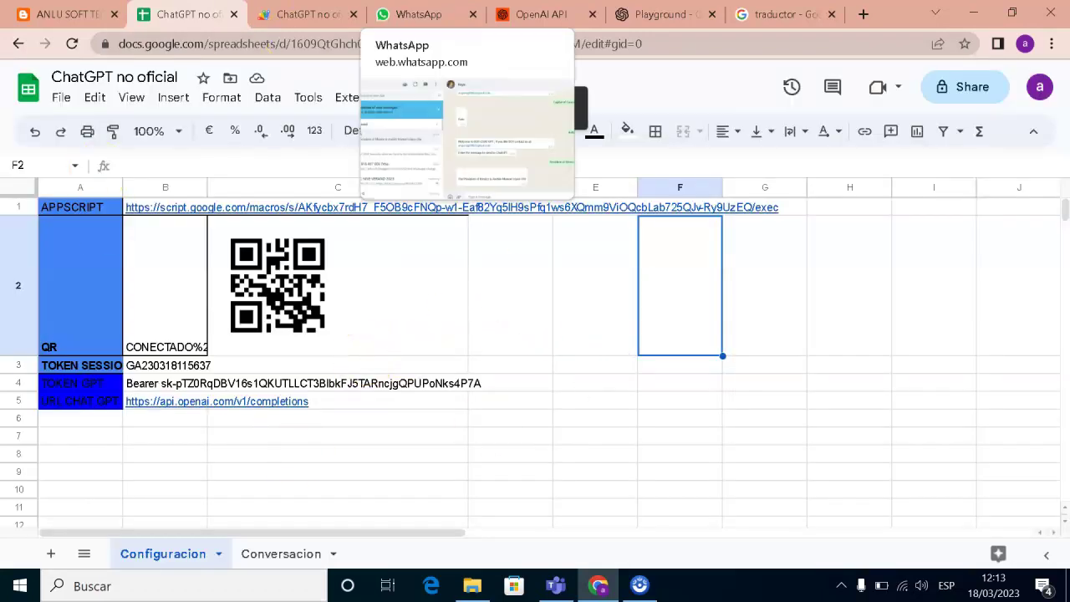
Send 'hello' to the bot in the WhatsApp Web chat
{"action": "left_click", "coordinate": [418, 14]}
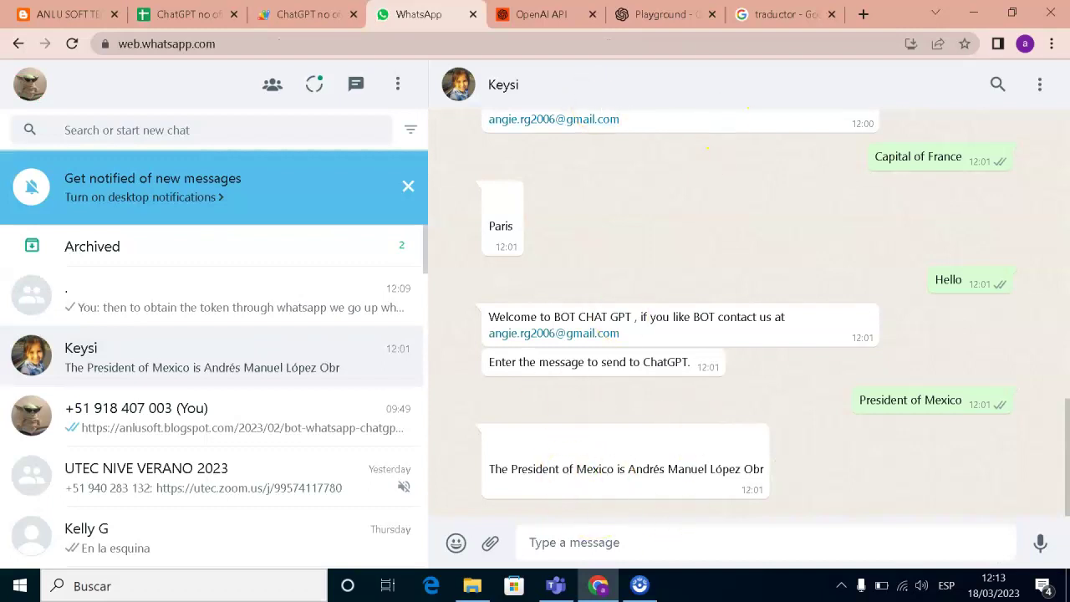
{"action": "left_click", "coordinate": [575, 535]}
{"action": "type", "text": "hello"}
{"action": "key", "text": "Return"}
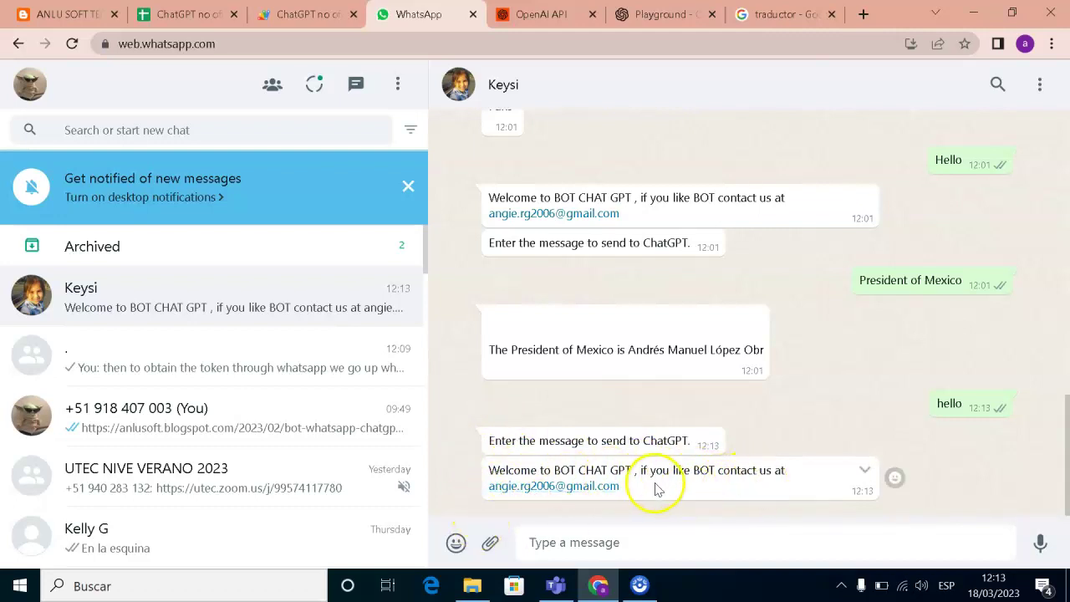
Ask the bot 'president of peru' after its welcome reply
{"action": "left_click_drag", "start_coordinate": [622, 486], "coordinate": [485, 480]}
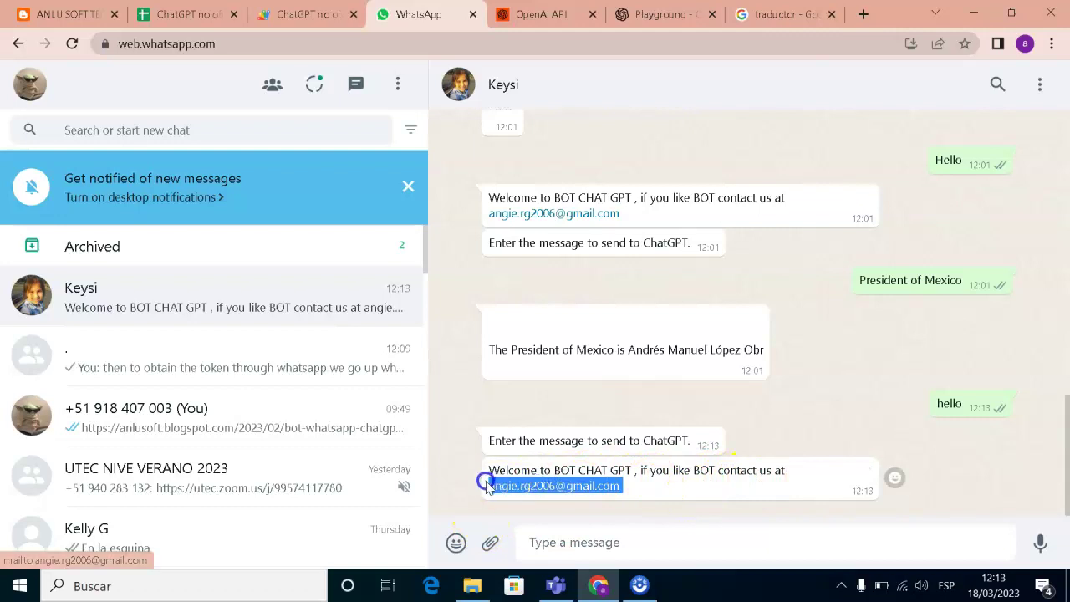
{"action": "left_click", "coordinate": [564, 540]}
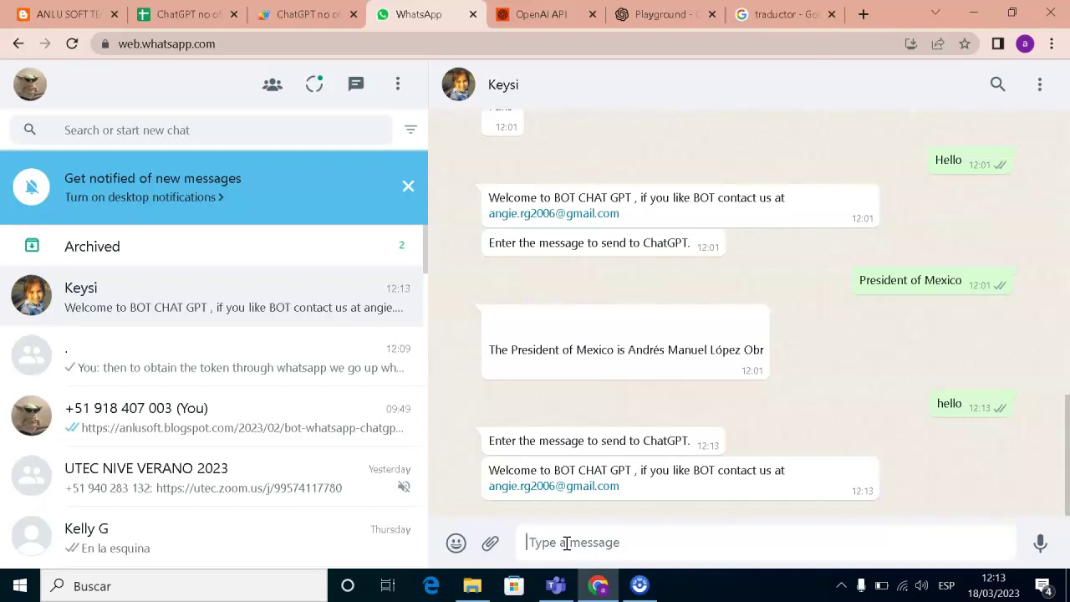
{"action": "type", "text": "p"}
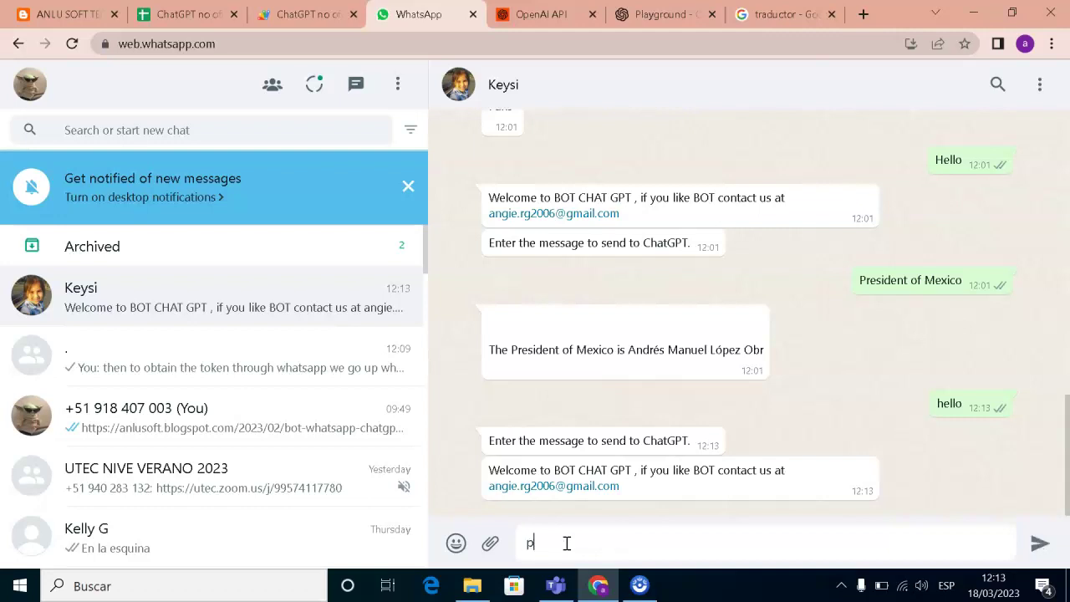
{"action": "type", "text": "resident of peru"}
{"action": "key", "text": "Return"}
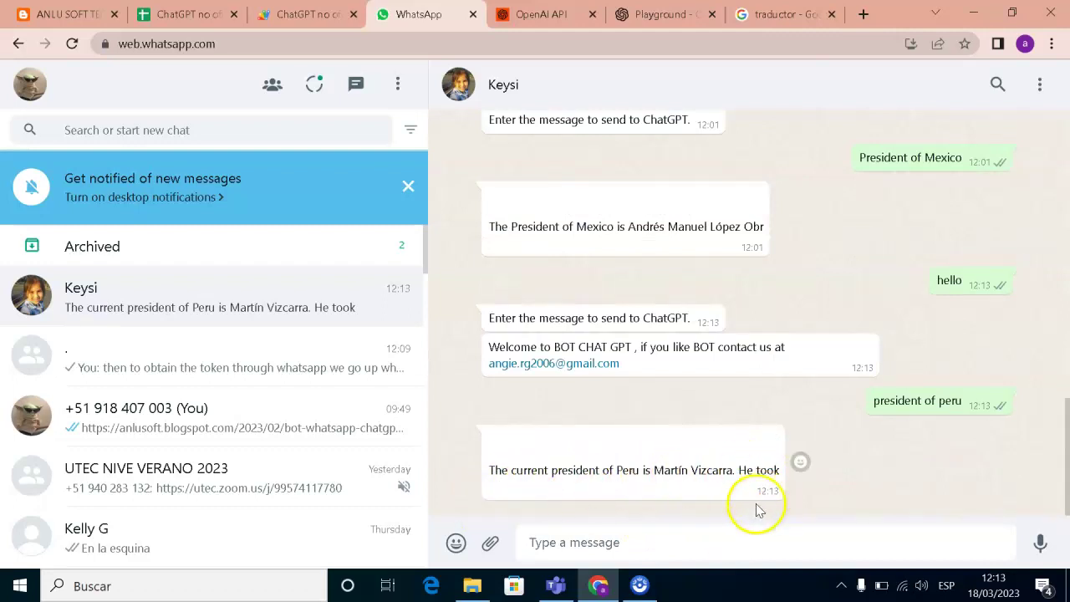
Send 'hello' to the bot again
{"action": "left_click", "coordinate": [693, 543]}
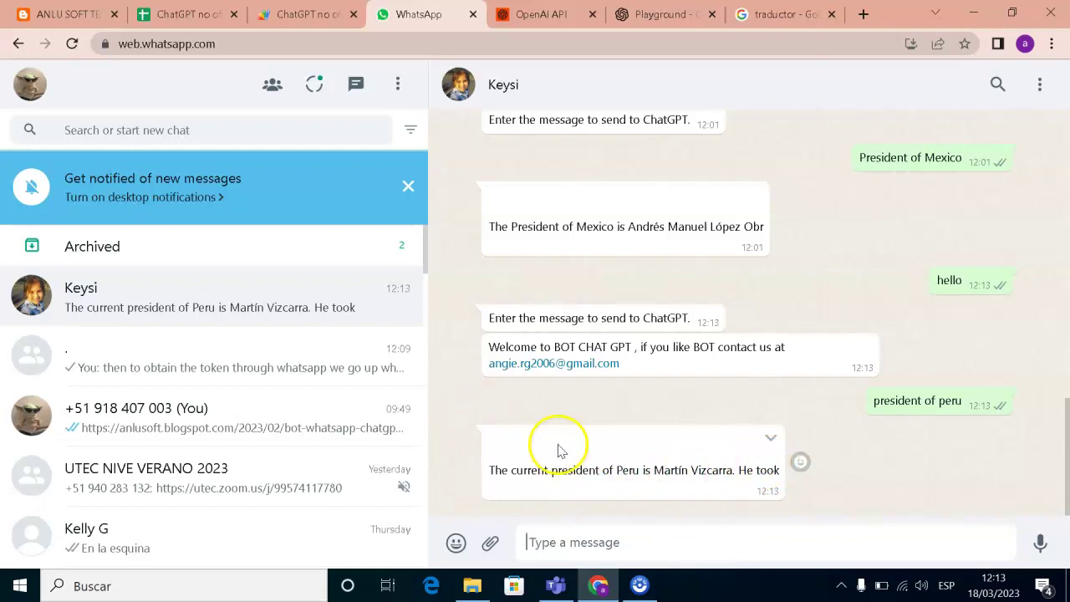
{"action": "type", "text": "hello"}
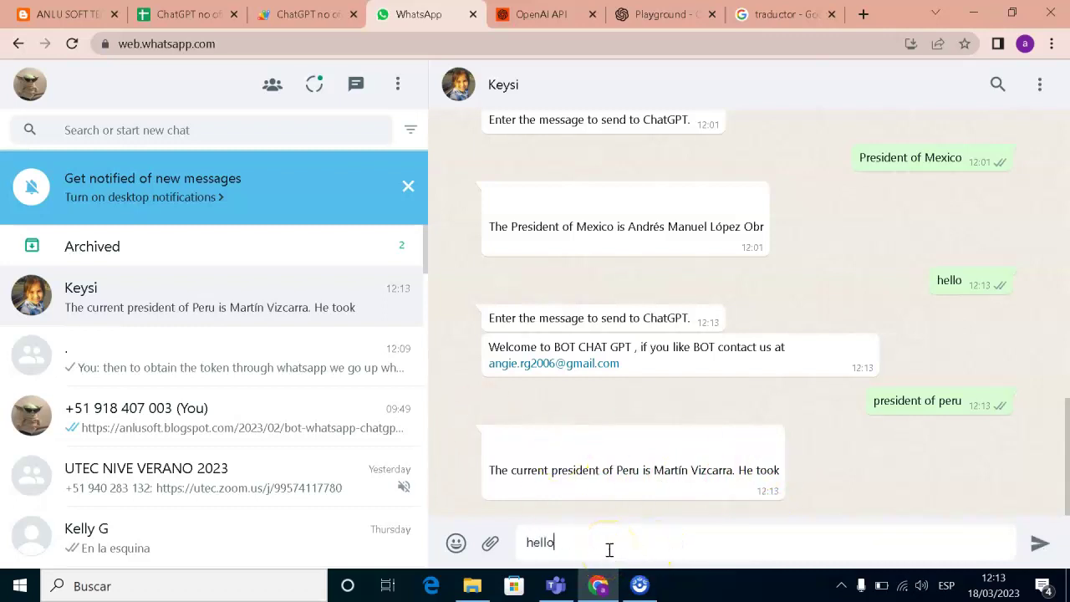
{"action": "key", "text": "Return"}
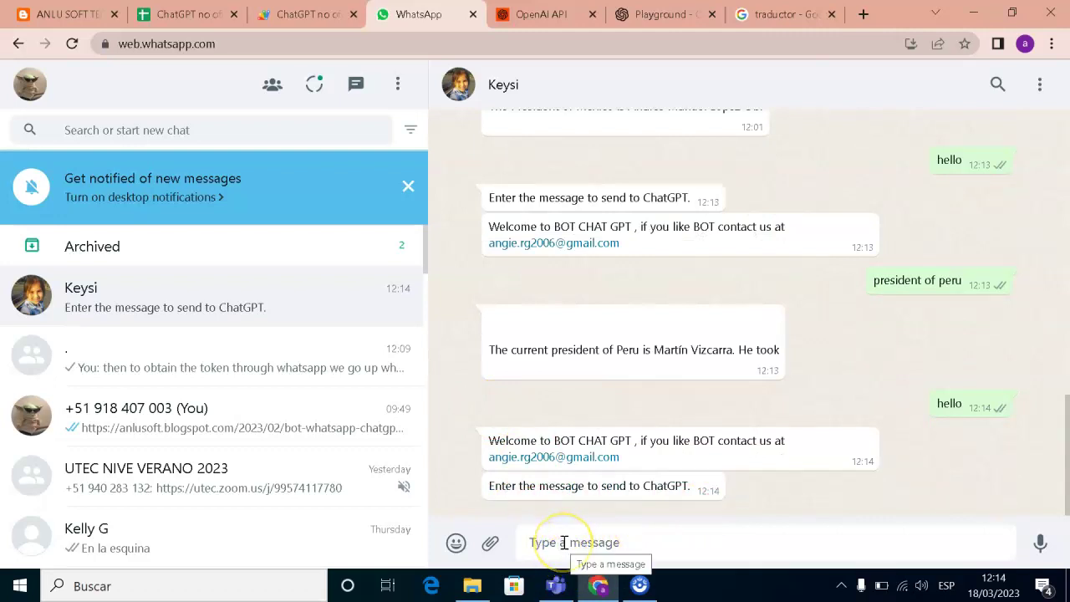
Ask 'capital of france' and highlight the bot's Paris reply
{"action": "type", "text": "capit"}
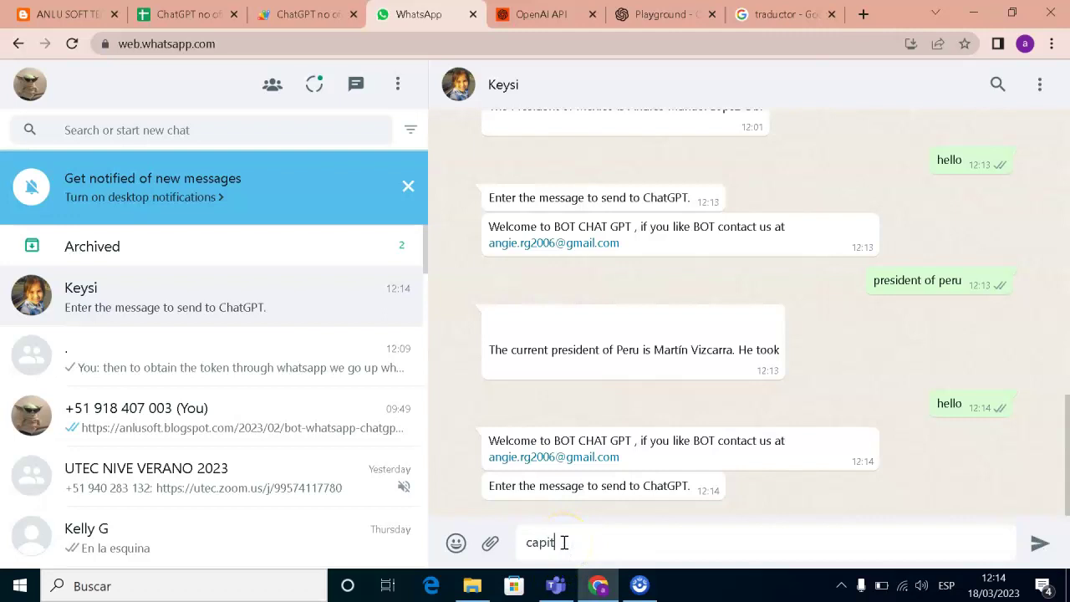
{"action": "type", "text": "al of france"}
{"action": "key", "text": "Return"}
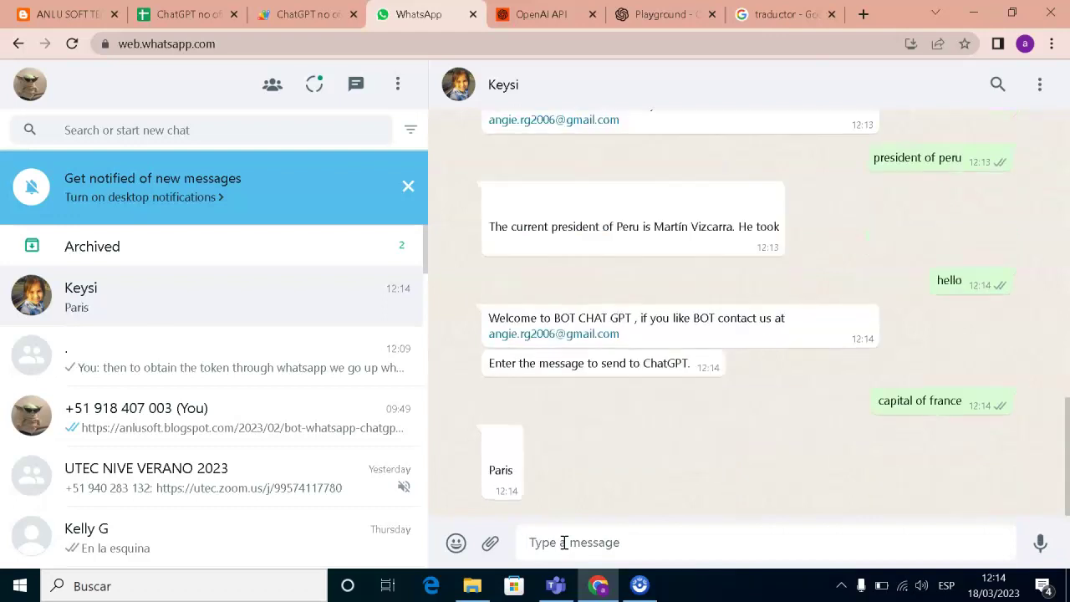
{"action": "left_click_drag", "start_coordinate": [513, 473], "coordinate": [489, 470]}
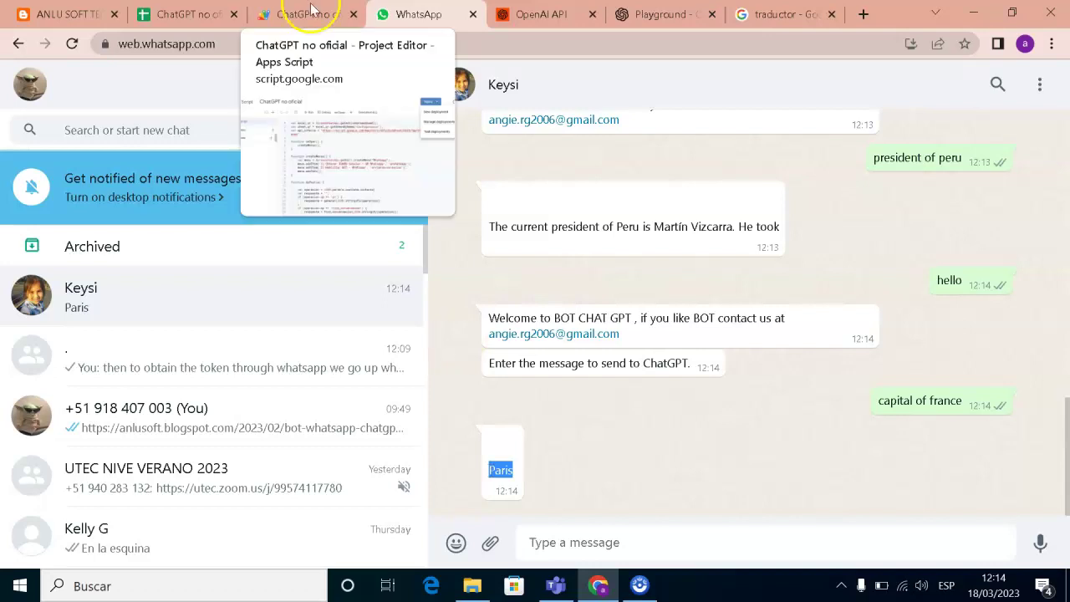
On the OpenAI API page, sign up using the Google account
{"action": "left_click", "coordinate": [541, 15]}
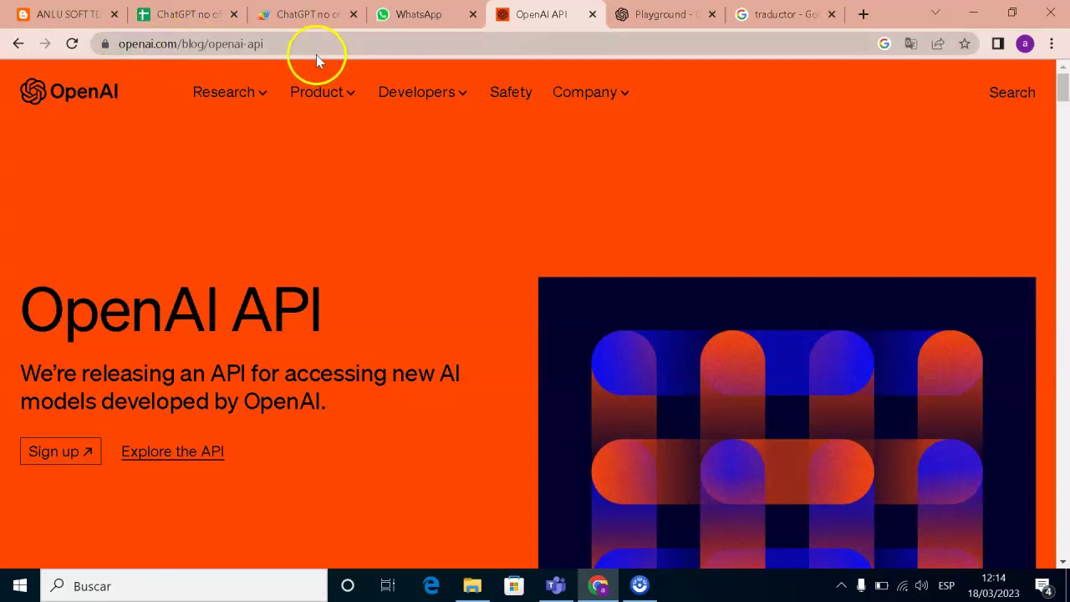
{"action": "left_click", "coordinate": [282, 43]}
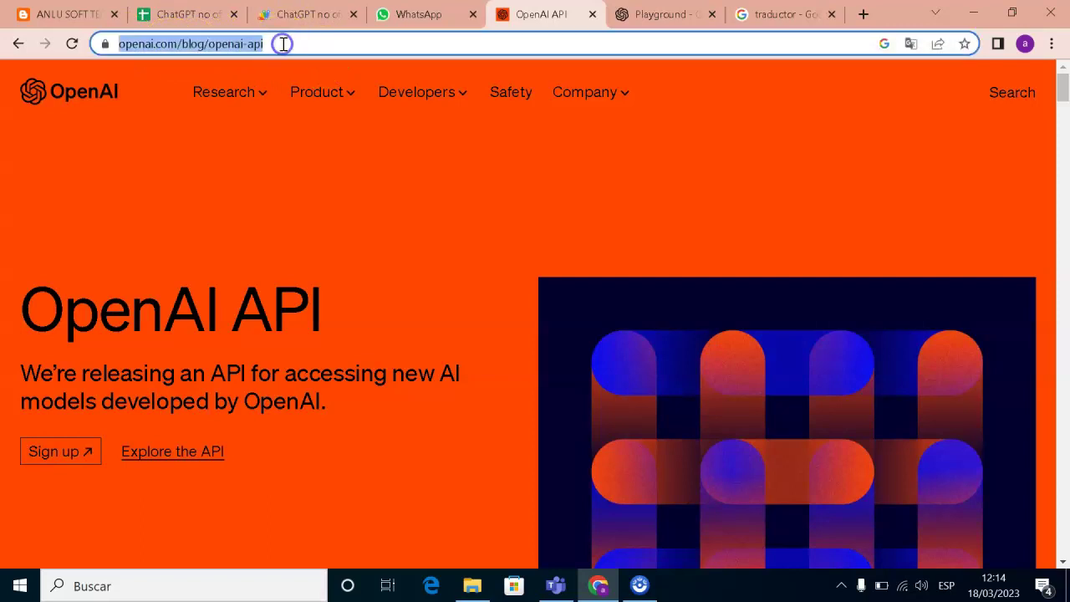
{"action": "left_click", "coordinate": [278, 44]}
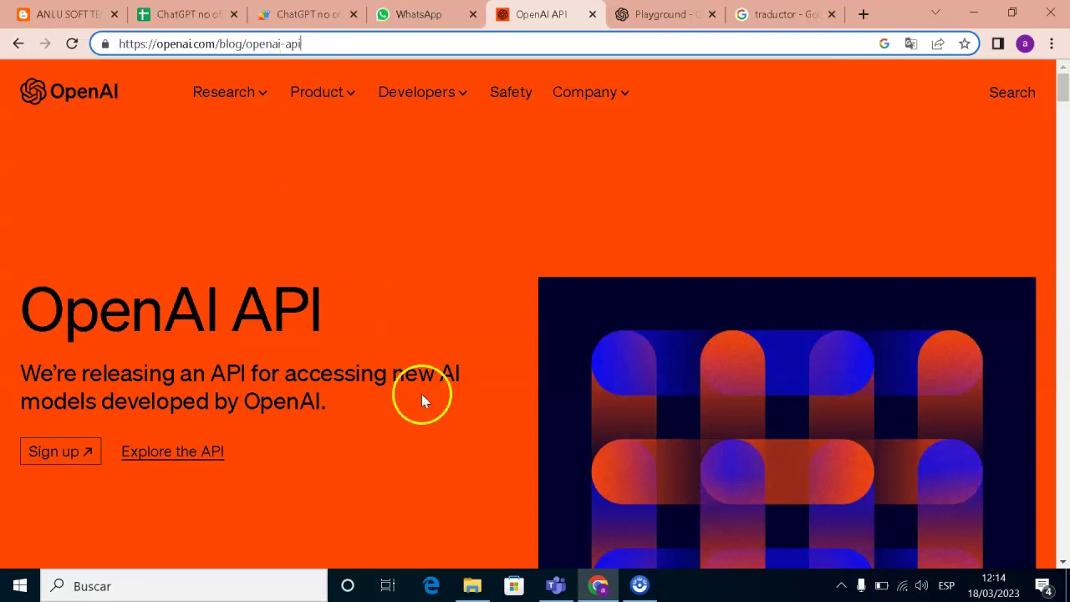
{"action": "left_click", "coordinate": [1063, 258]}
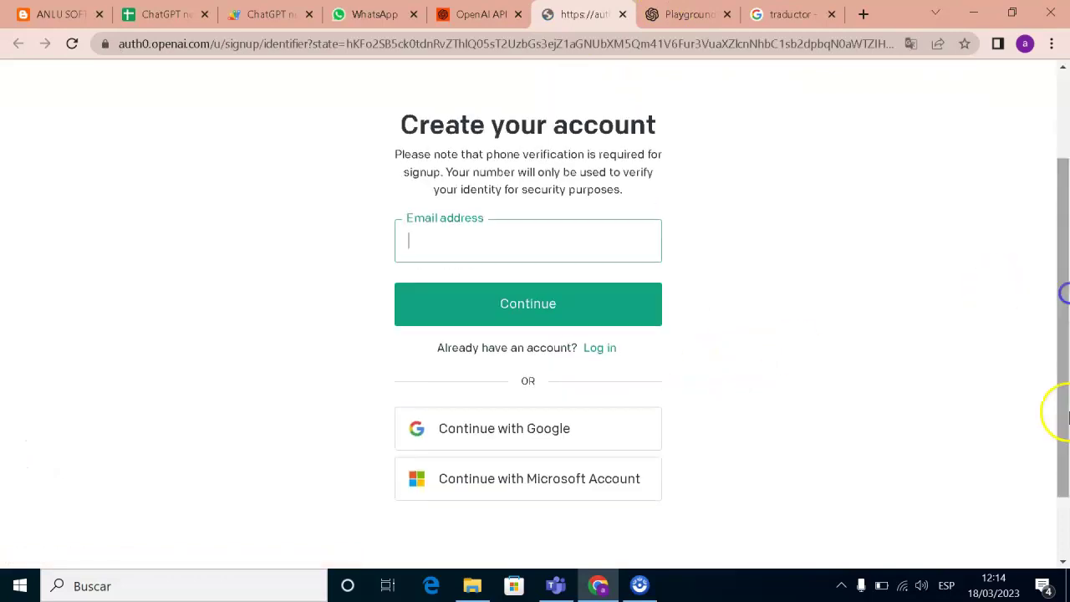
{"action": "left_click", "coordinate": [562, 439]}
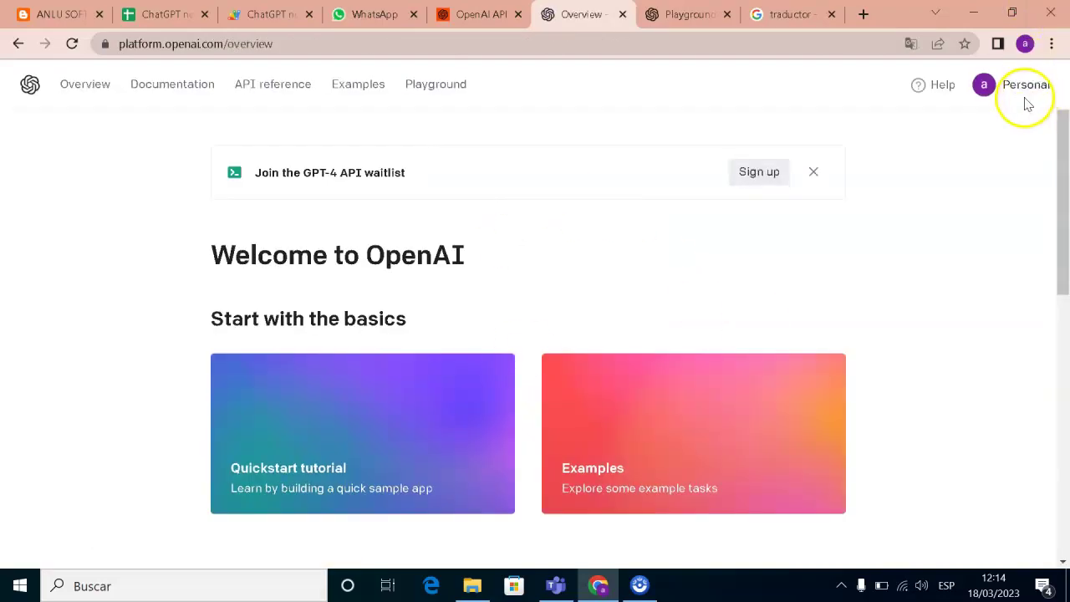
In the Playground, submit the prompt 'capital of china'
{"action": "left_click", "coordinate": [1020, 89]}
{"action": "left_click", "coordinate": [776, 269]}
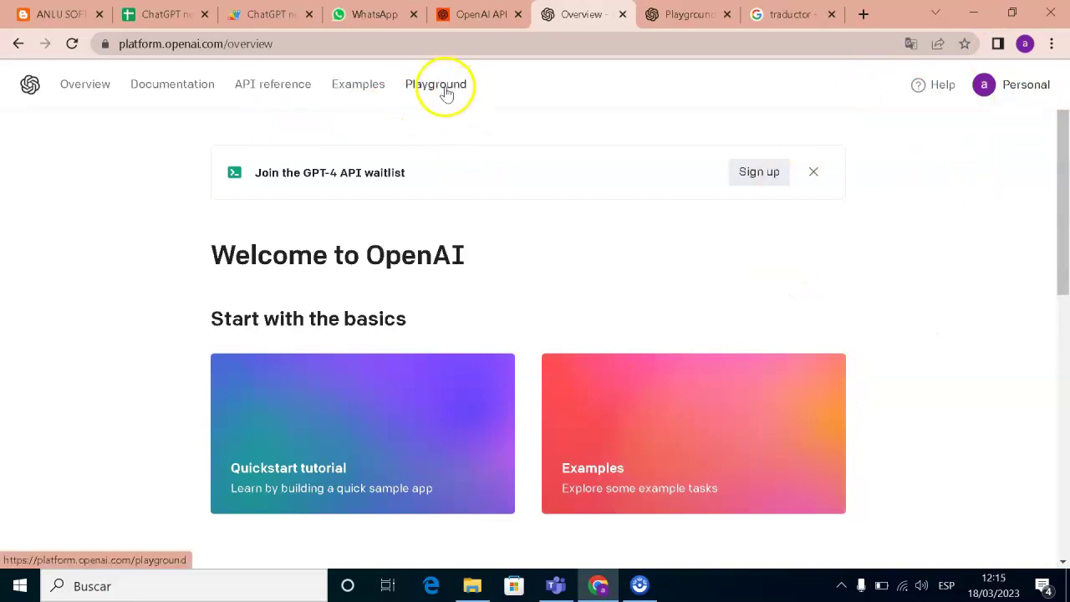
{"action": "left_click", "coordinate": [447, 94]}
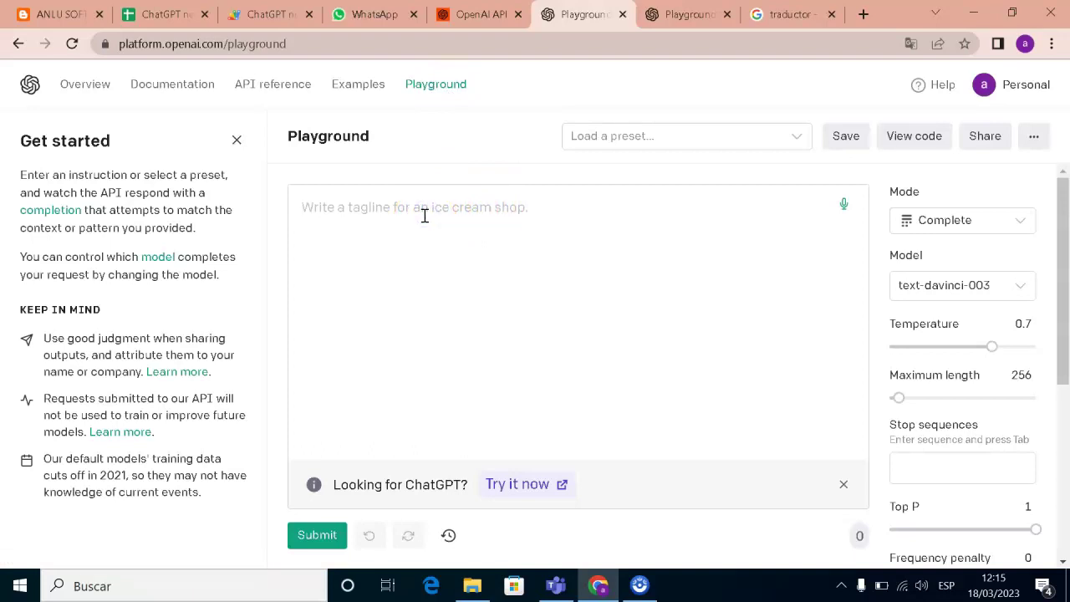
{"action": "left_click", "coordinate": [403, 214]}
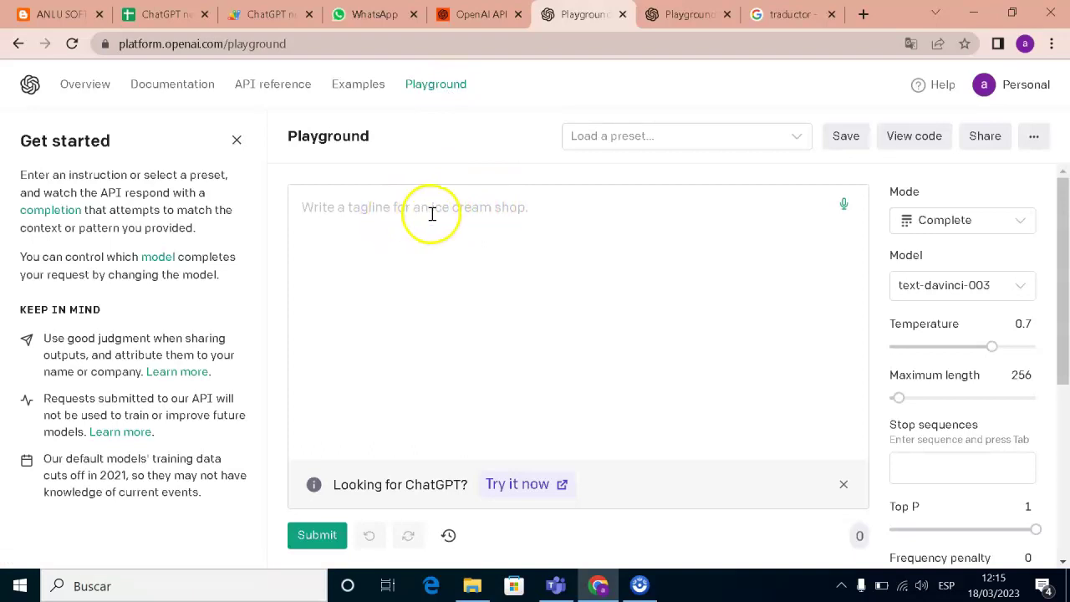
{"action": "type", "text": "capital of china"}
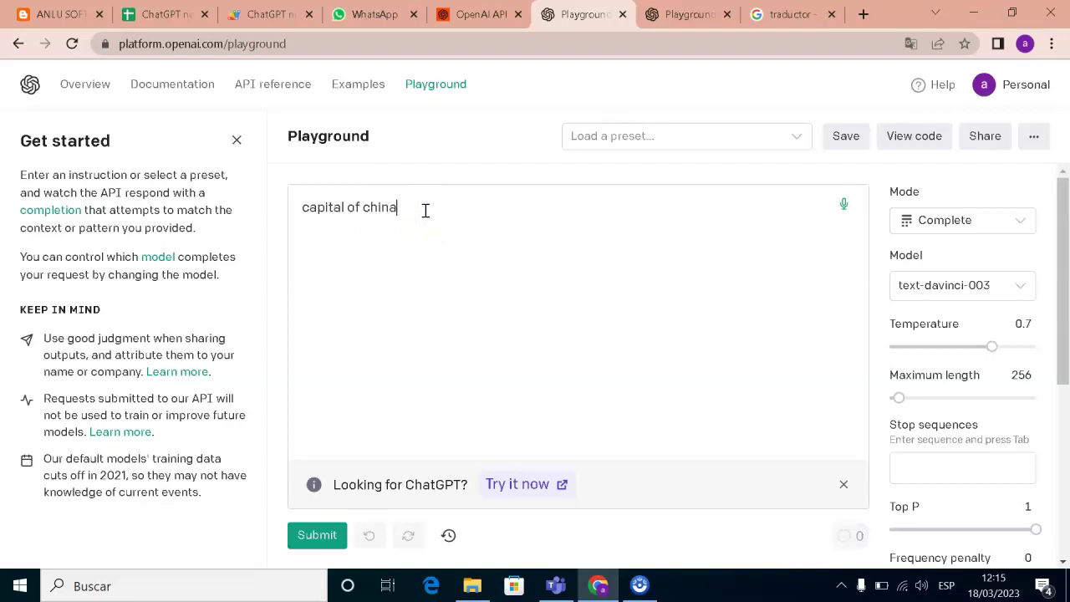
{"action": "left_click", "coordinate": [326, 532]}
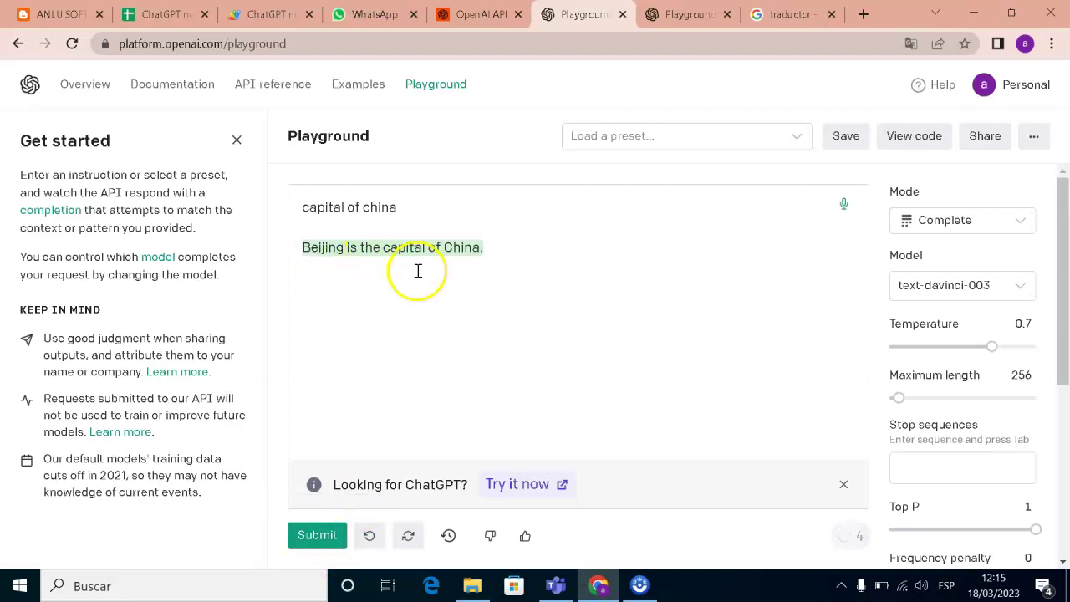
Change the prompt to 'capital of argentina' and submit it
{"action": "left_click", "coordinate": [492, 253]}
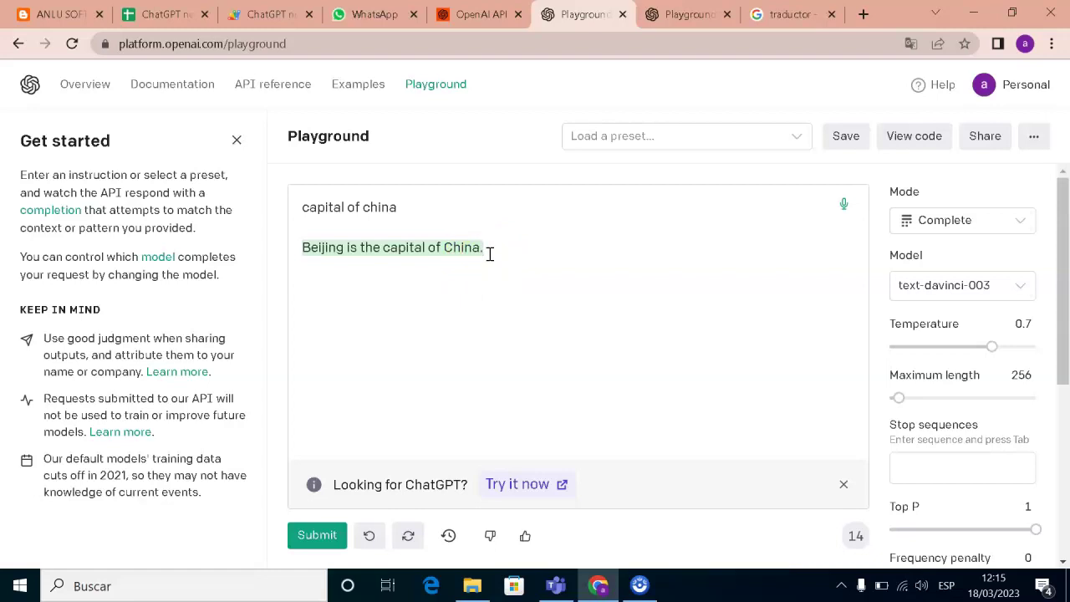
{"action": "left_click", "coordinate": [487, 250]}
{"action": "left_click", "coordinate": [409, 207]}
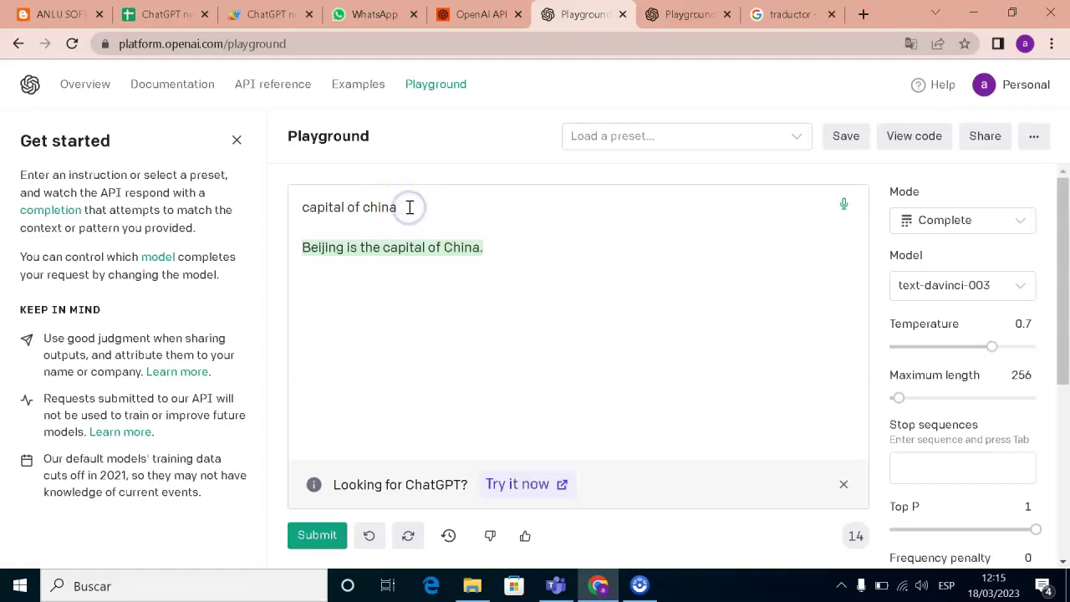
{"action": "key", "text": "BackSpace"}
{"action": "key", "text": "BackSpace"}
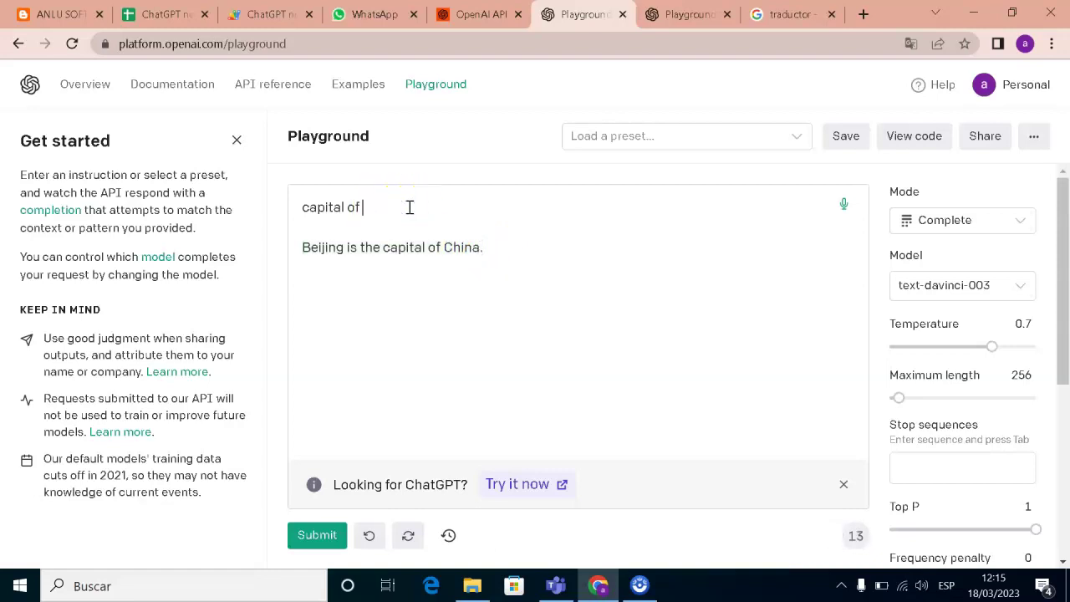
{"action": "type", "text": "argentina"}
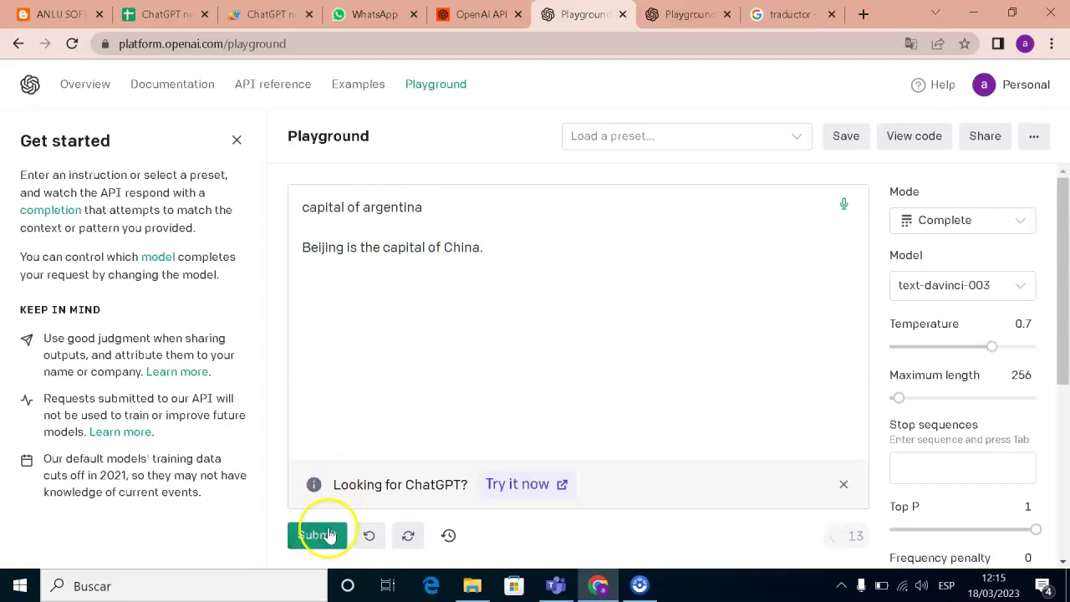
{"action": "left_click", "coordinate": [318, 535]}
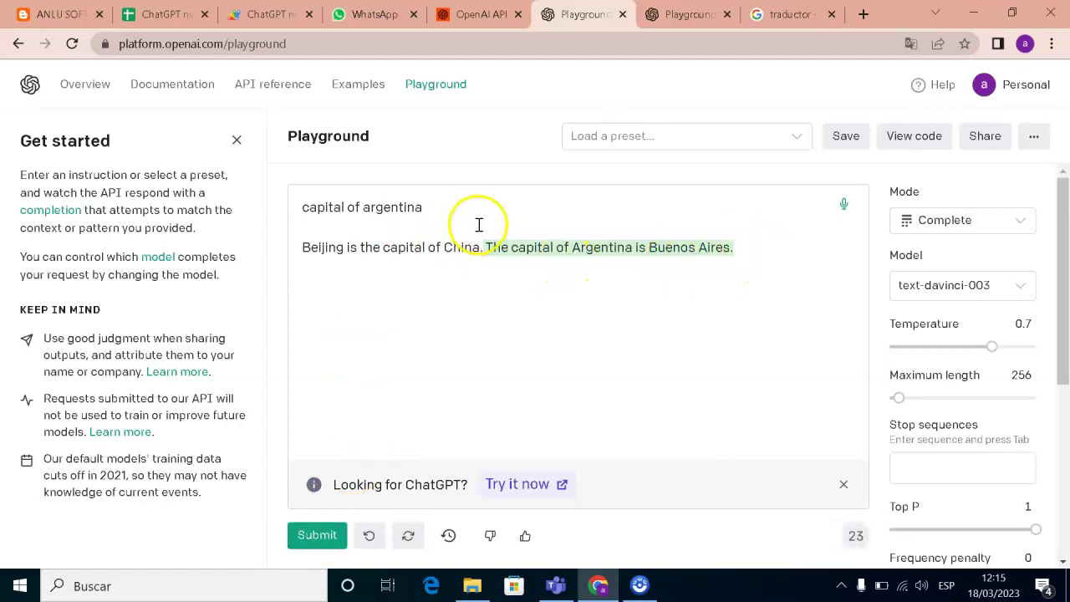
Delete the old Beijing answer, keeping the Buenos Aires completion
{"action": "left_click_drag", "start_coordinate": [484, 247], "coordinate": [248, 246]}
{"action": "key", "text": "BackSpace"}
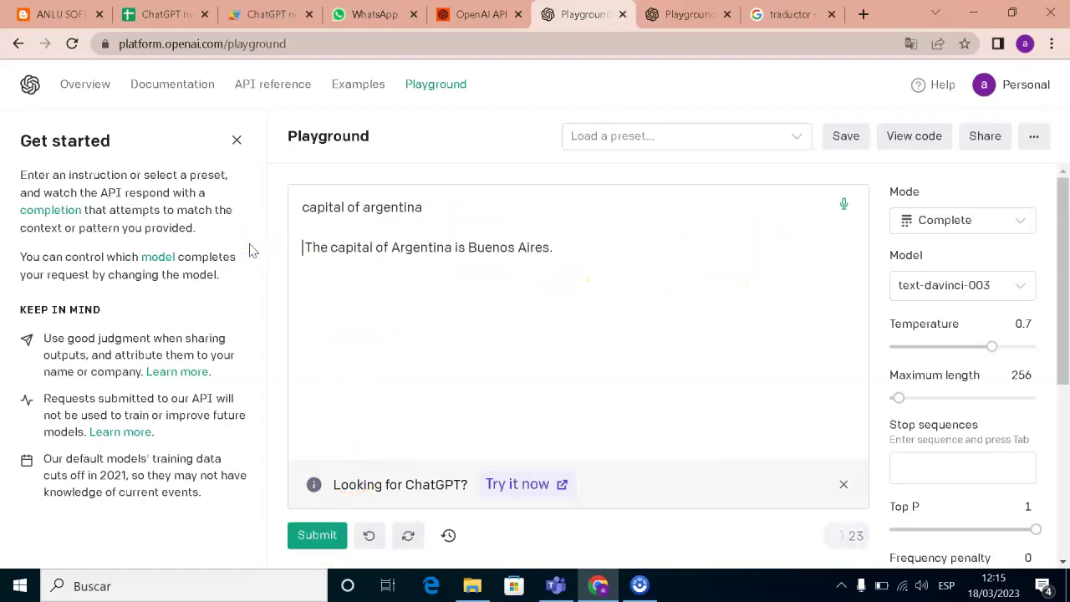
{"action": "left_click", "coordinate": [429, 396]}
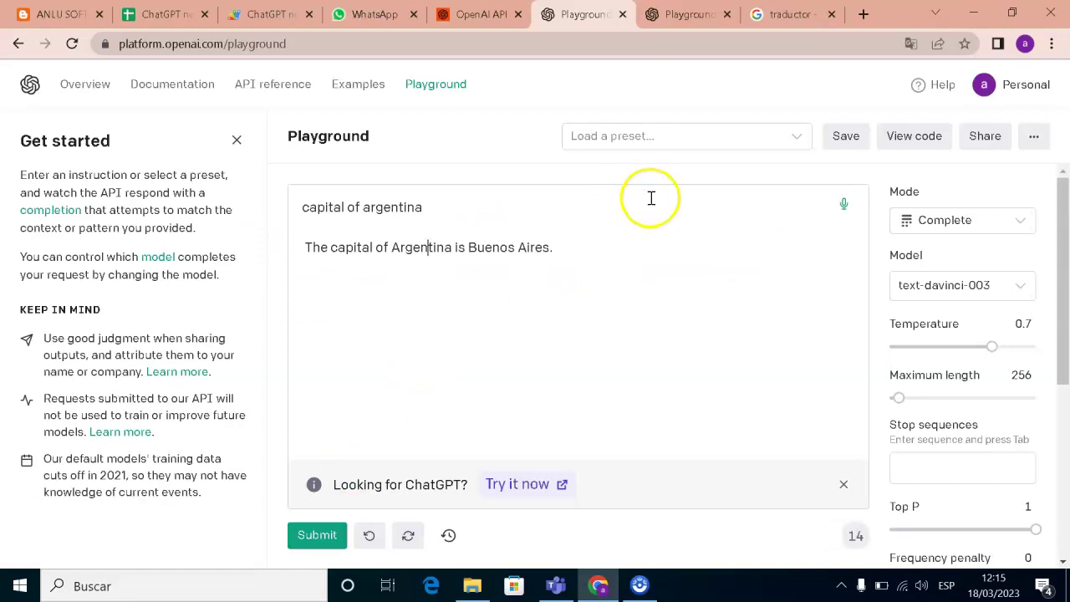
{"action": "left_click", "coordinate": [562, 273]}
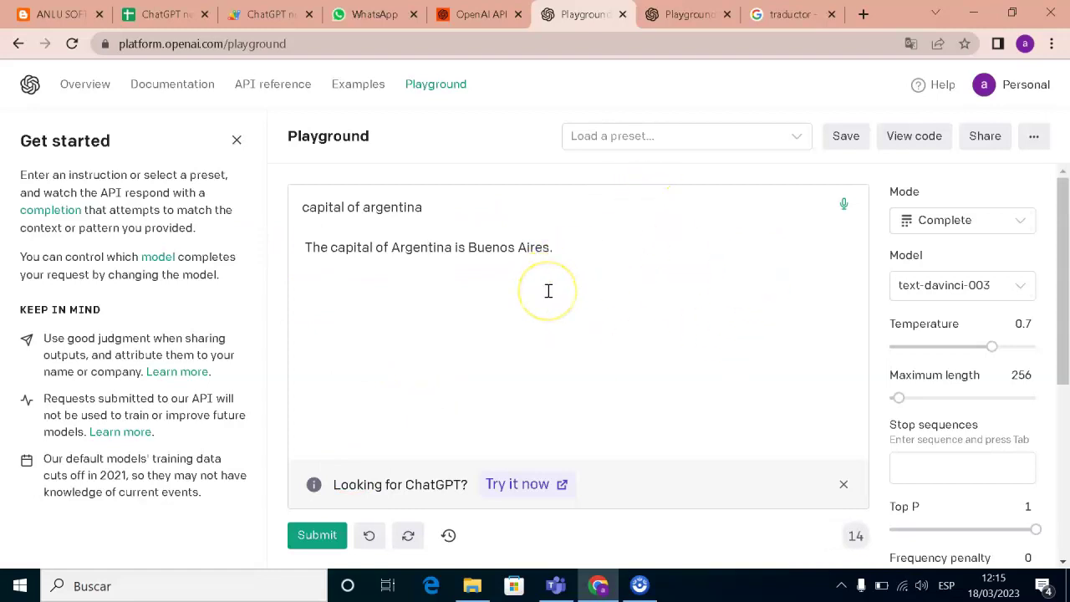
Choose View API keys from the Personal account menu, prompting the discard-prompts warning
{"action": "left_click", "coordinate": [1034, 88]}
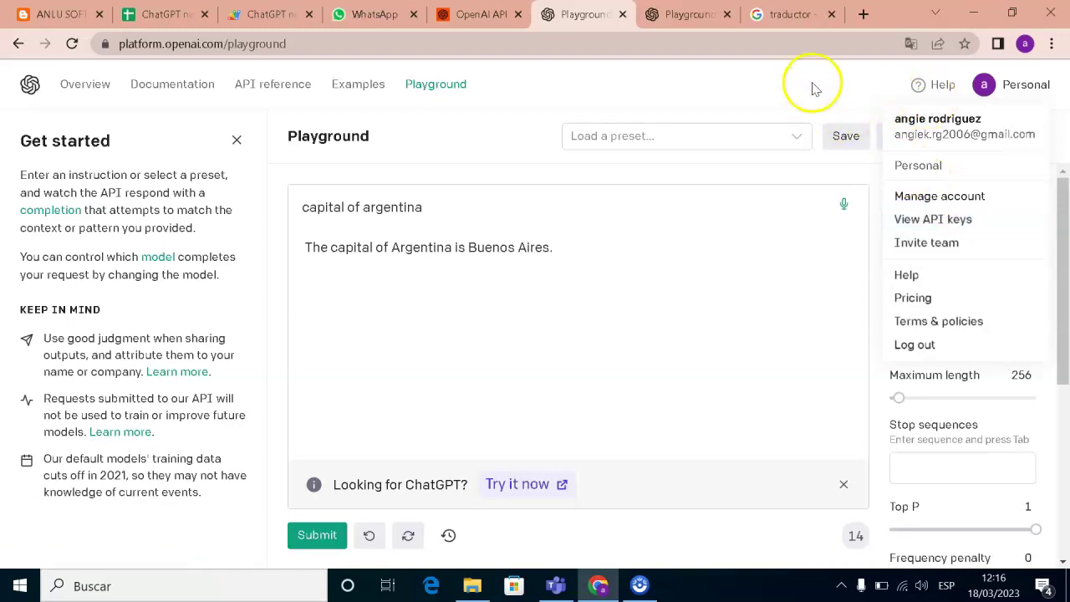
{"action": "left_click", "coordinate": [700, 273]}
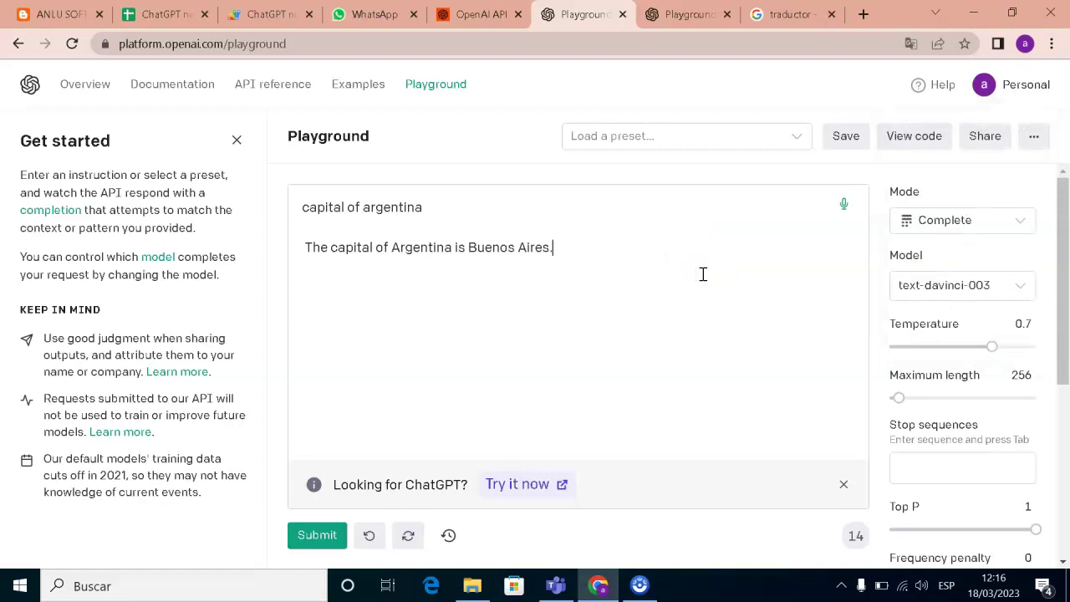
{"action": "left_click", "coordinate": [1027, 85]}
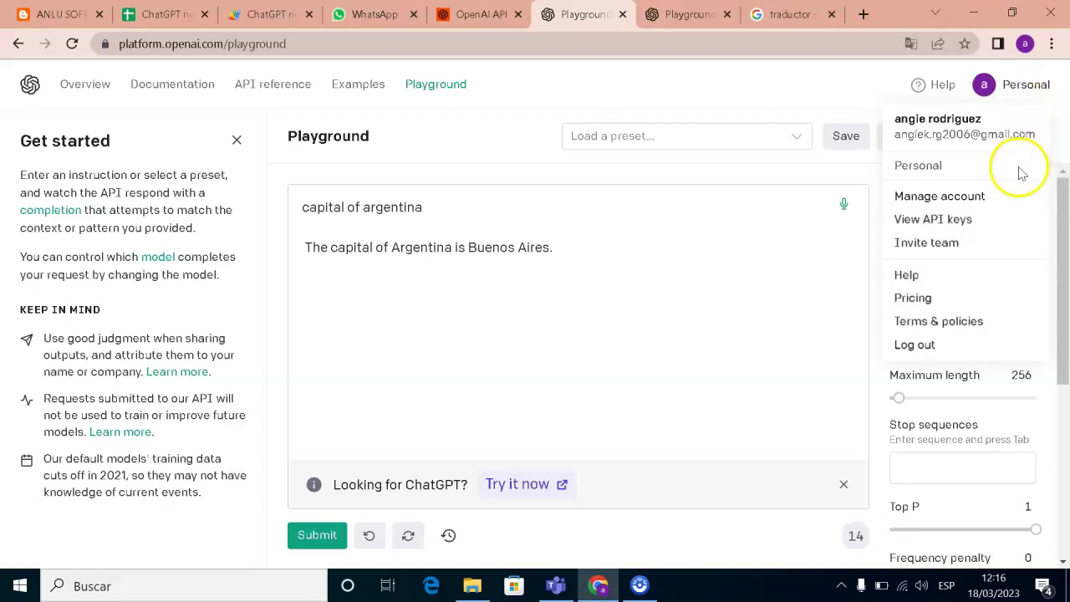
{"action": "left_click", "coordinate": [940, 219]}
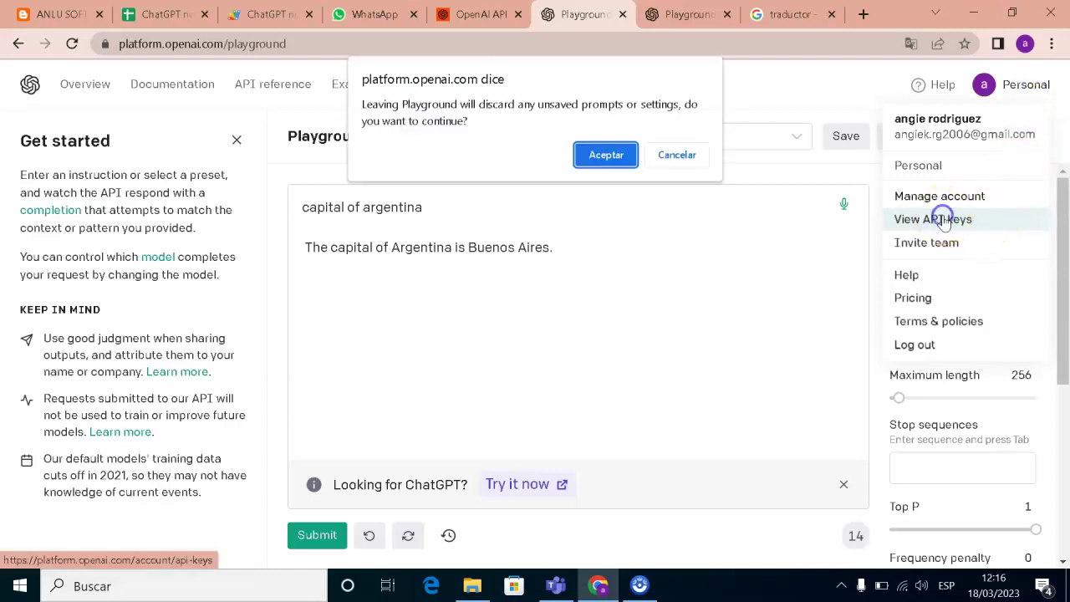
Confirm leaving, create and copy a new secret API key, then return to the spreadsheet
{"action": "left_click", "coordinate": [612, 154]}
{"action": "scroll", "coordinate": [1065, 292], "scroll_direction": "down", "scroll_amount": 2}
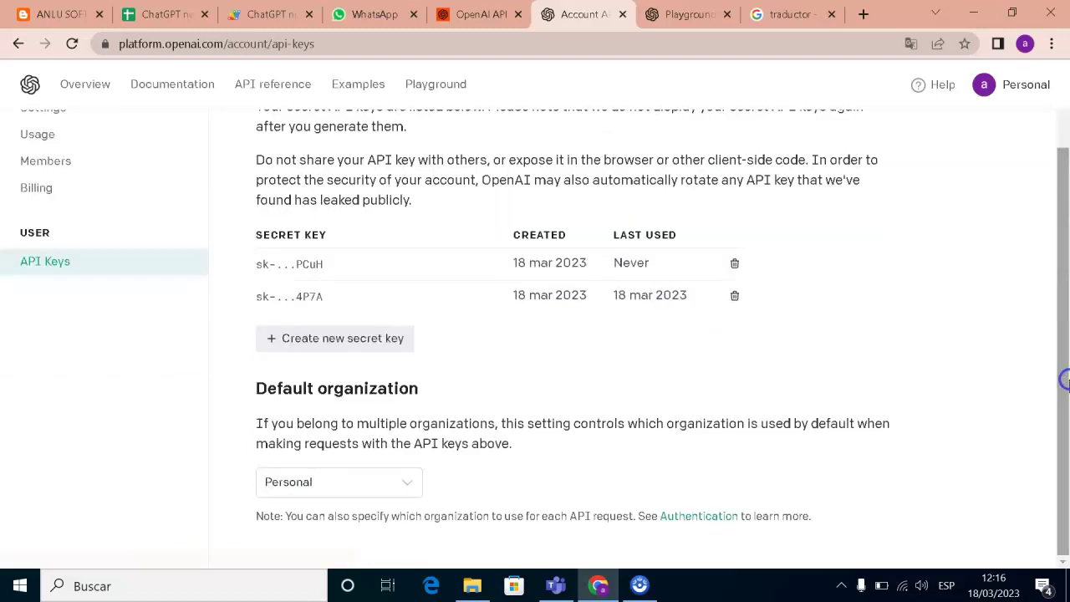
{"action": "left_click", "coordinate": [362, 349]}
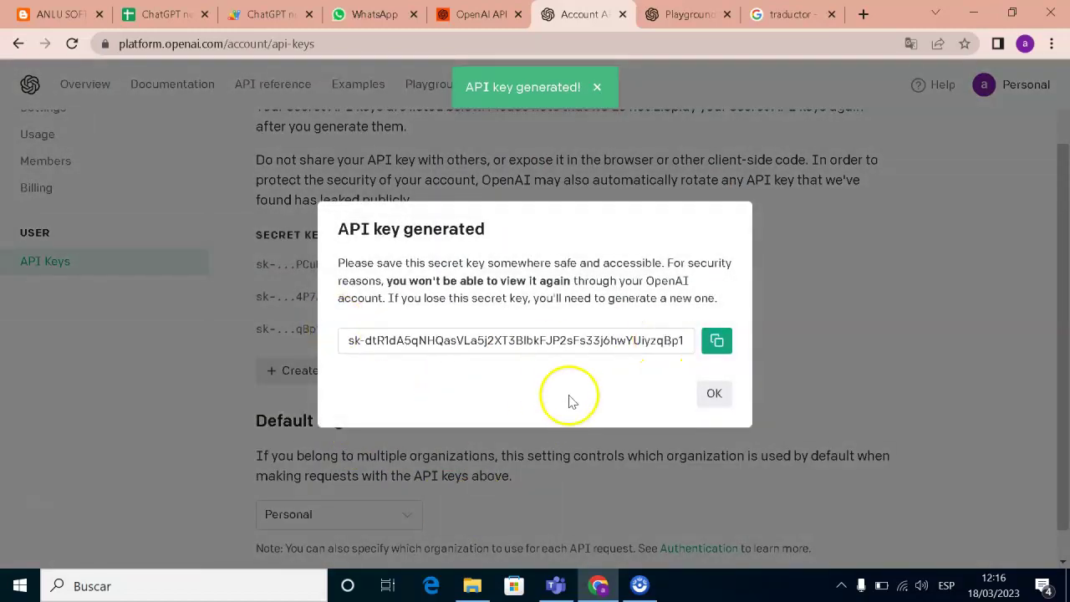
{"action": "left_click", "coordinate": [351, 341]}
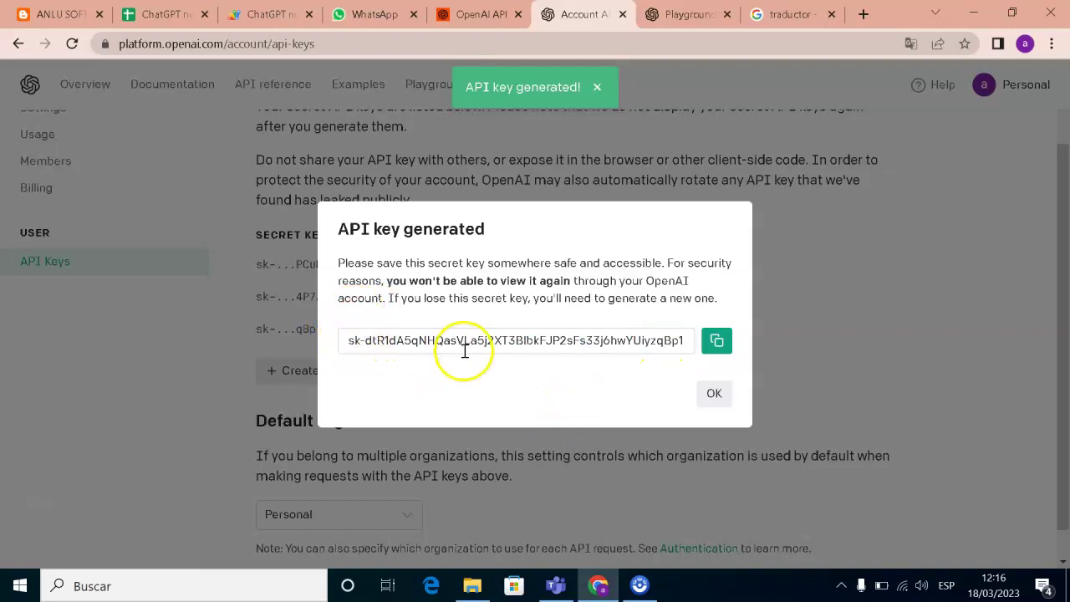
{"action": "left_click", "coordinate": [717, 341]}
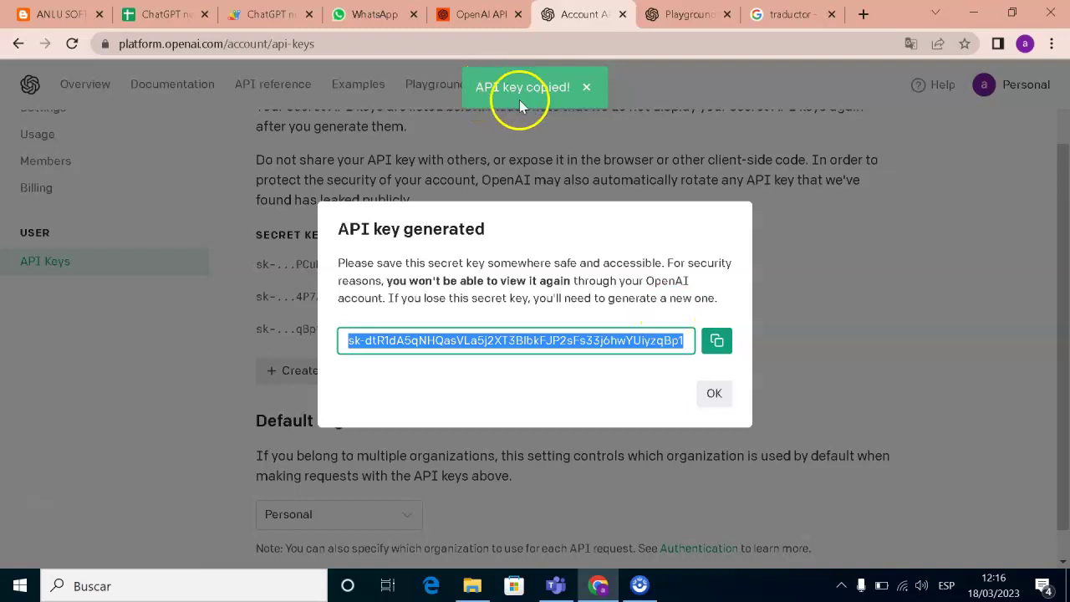
{"action": "left_click", "coordinate": [159, 14]}
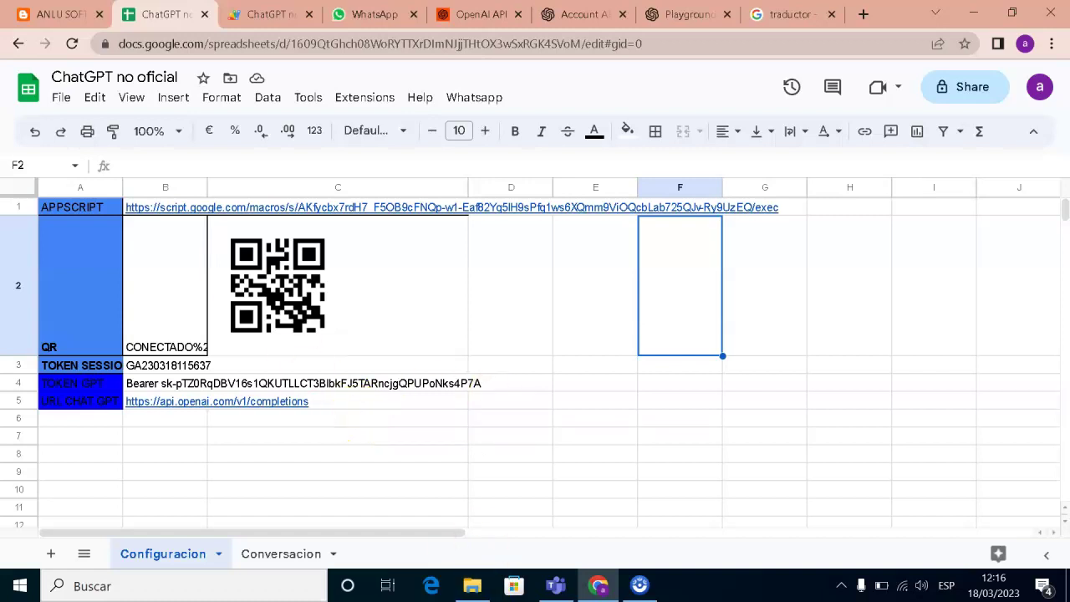
Copy the shared template as 'ChatGPT no oficial' without the 'Copy of' prefix, then close that tab
{"action": "left_click", "coordinate": [59, 14]}
{"action": "left_click", "coordinate": [255, 291]}
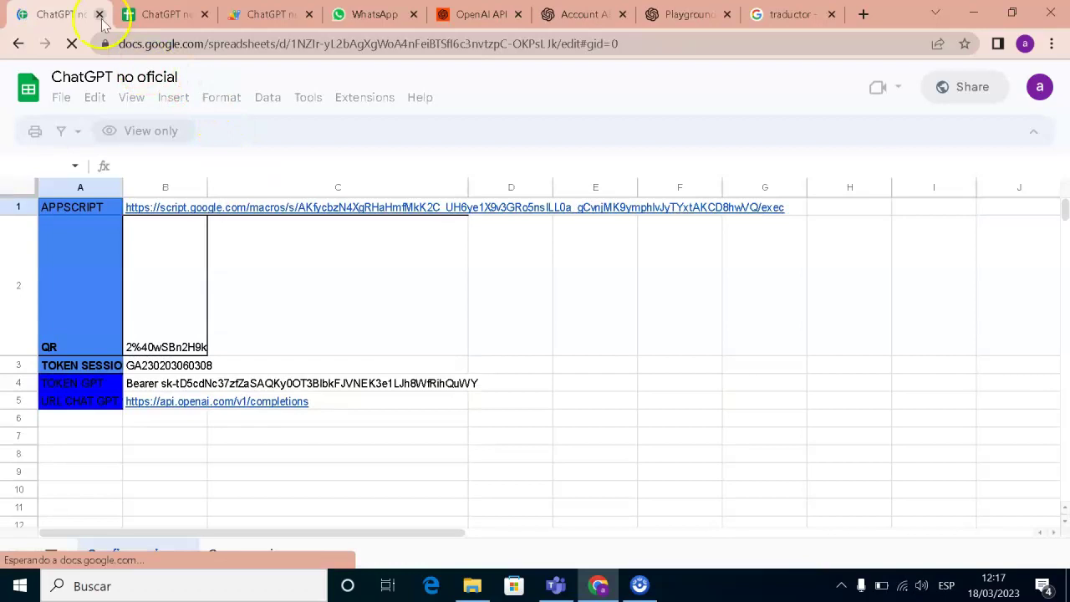
{"action": "left_click", "coordinate": [60, 98]}
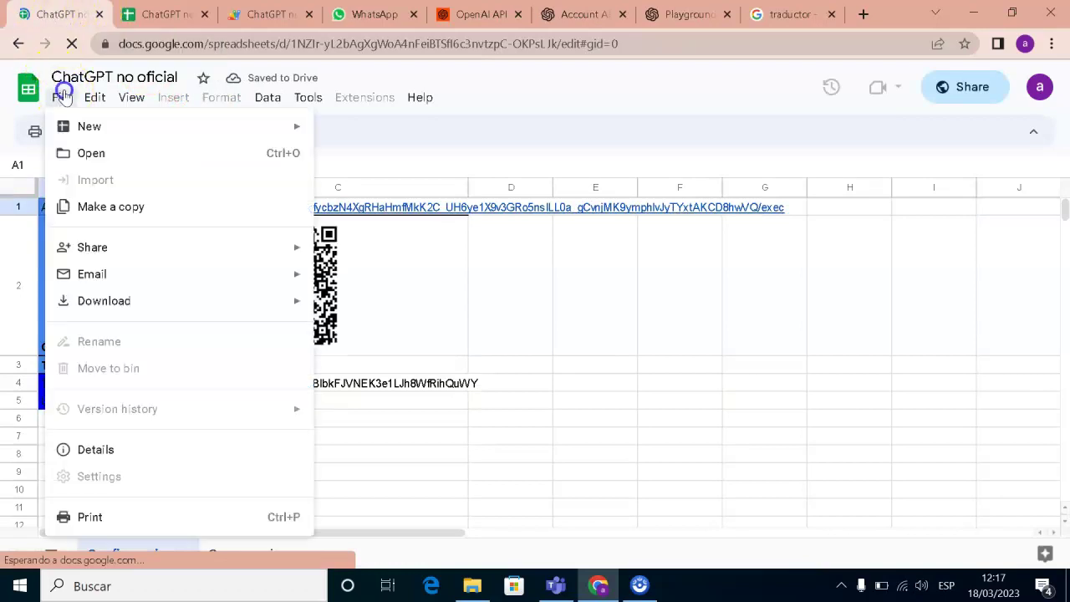
{"action": "left_click", "coordinate": [107, 206]}
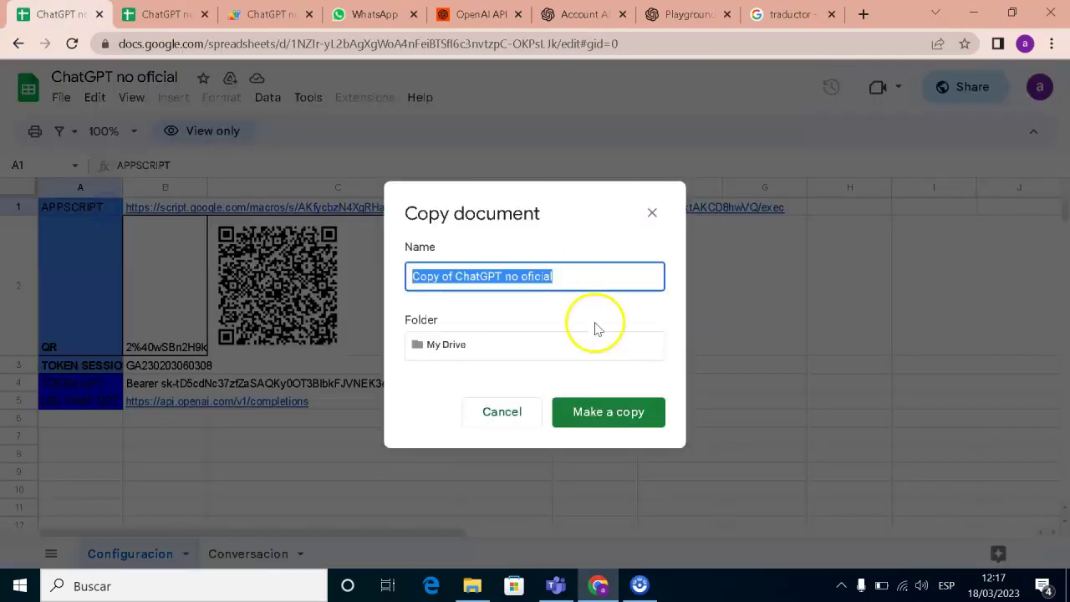
{"action": "left_click_drag", "start_coordinate": [412, 276], "coordinate": [452, 276]}
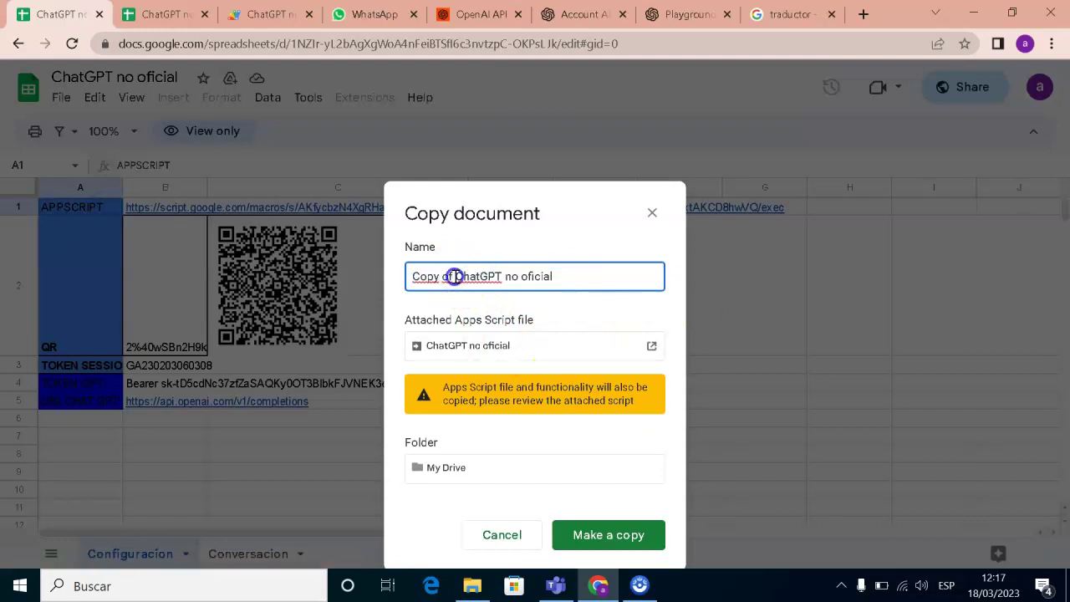
{"action": "key", "text": "BackSpace"}
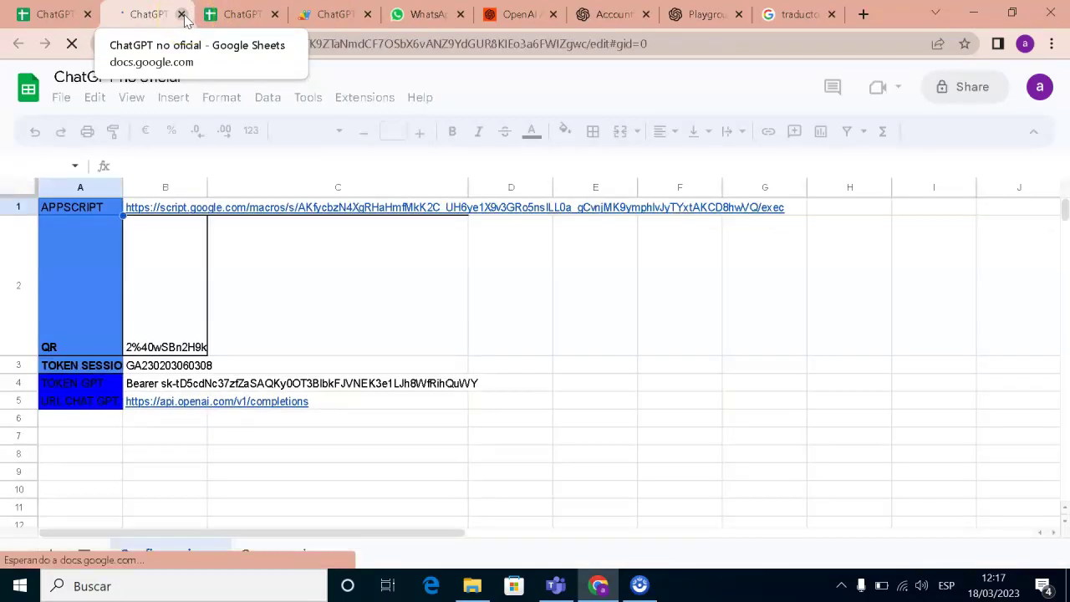
{"action": "left_click", "coordinate": [181, 14]}
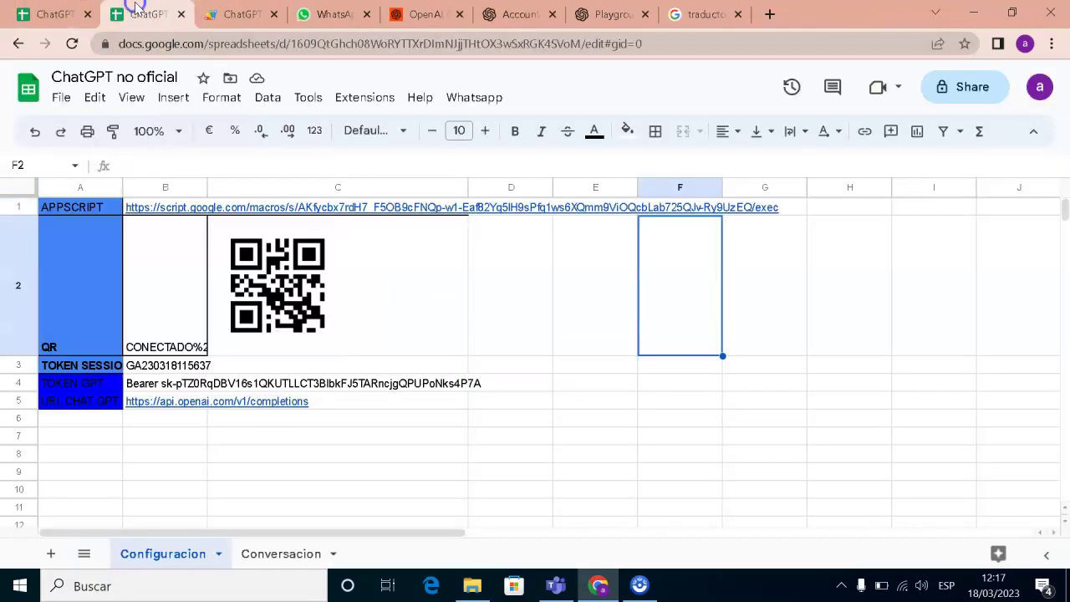
In Configuracion cell B4, delete the old OpenAI key after 'Bearer '
{"action": "left_click", "coordinate": [250, 560]}
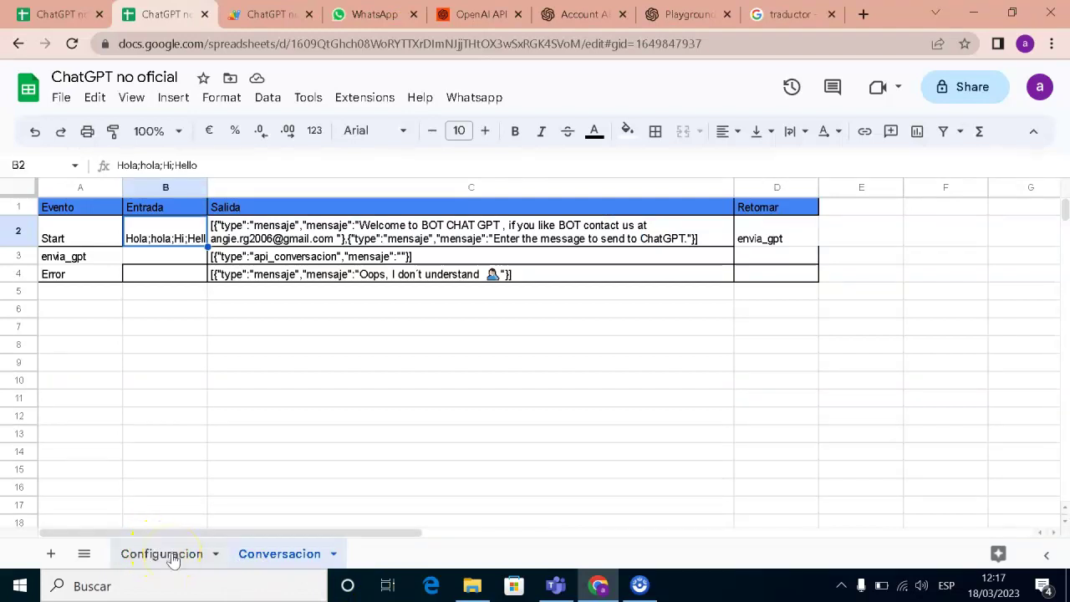
{"action": "left_click", "coordinate": [152, 555]}
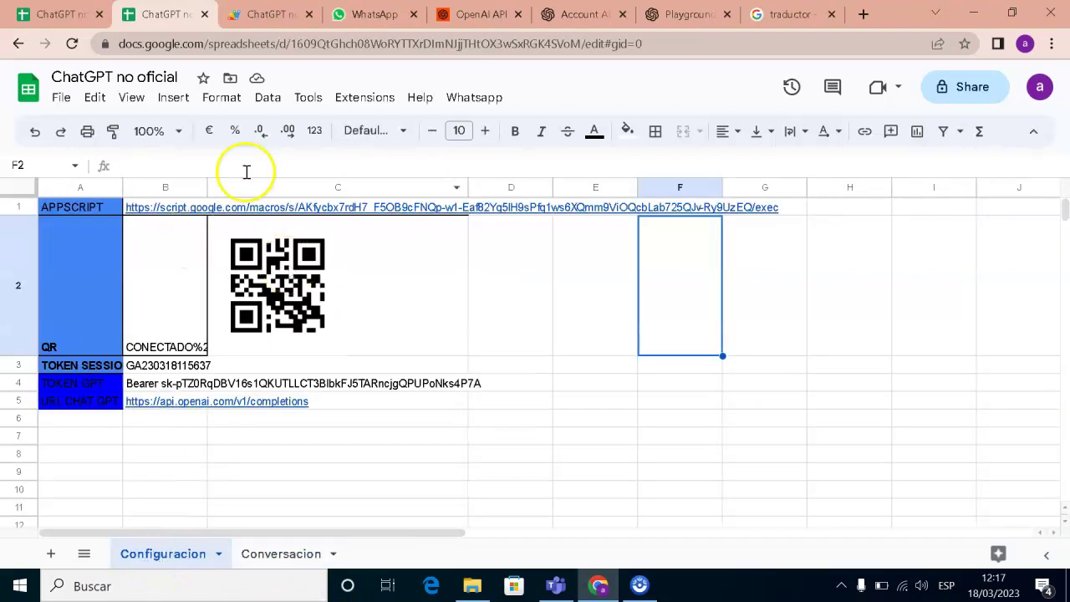
{"action": "left_click", "coordinate": [201, 384]}
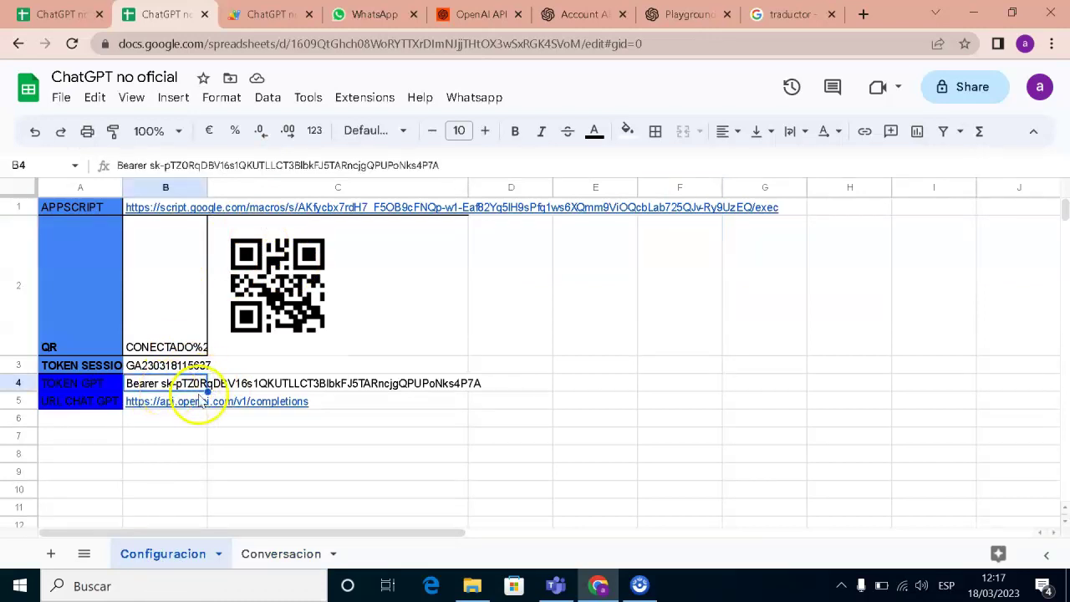
{"action": "mouse_move", "coordinate": [213, 402]}
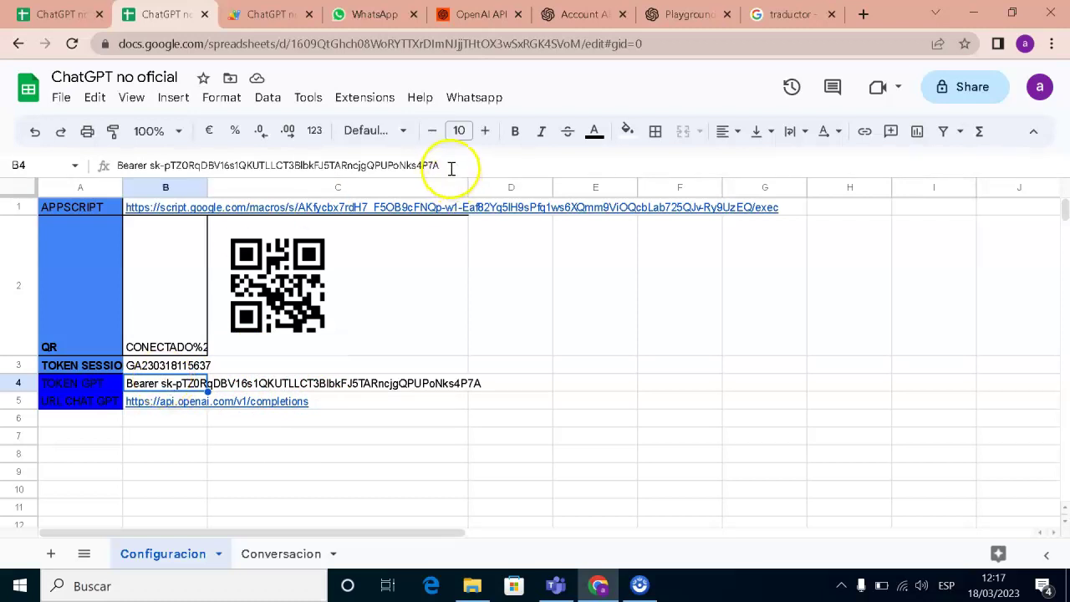
{"action": "left_click_drag", "start_coordinate": [452, 166], "coordinate": [140, 159]}
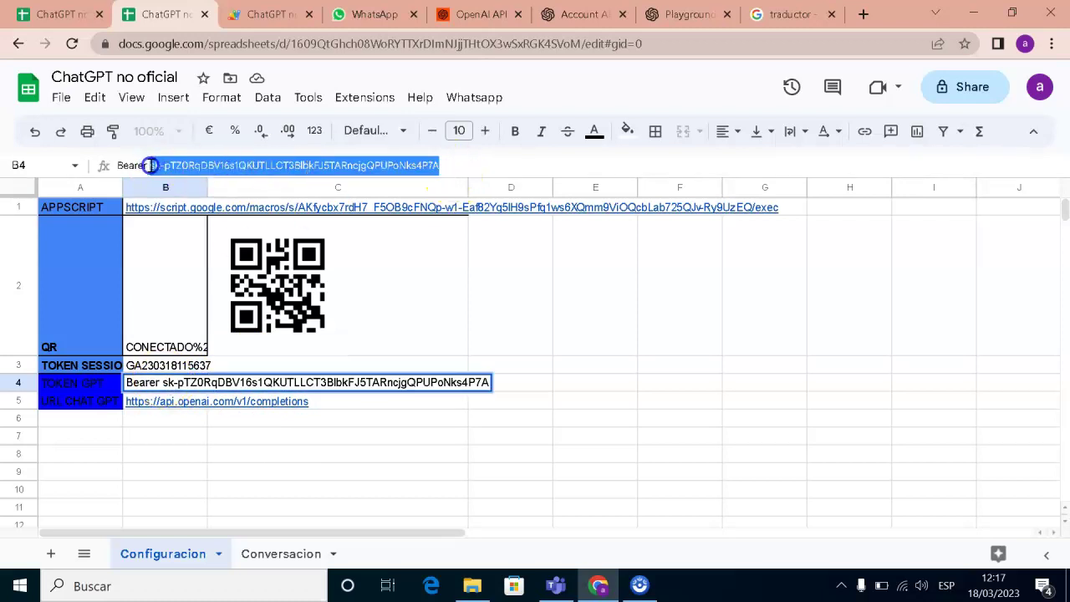
{"action": "key", "text": "BackSpace"}
Paste the new secret key after 'Bearer' with Pegar and commit cell B4
{"action": "right_click", "coordinate": [153, 166]}
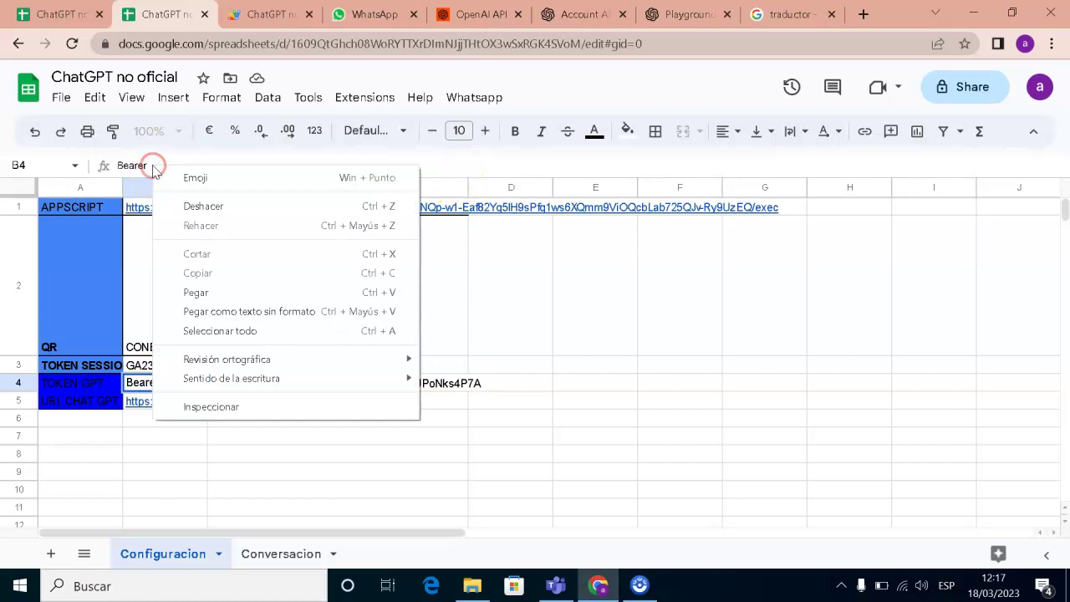
{"action": "left_click", "coordinate": [225, 290]}
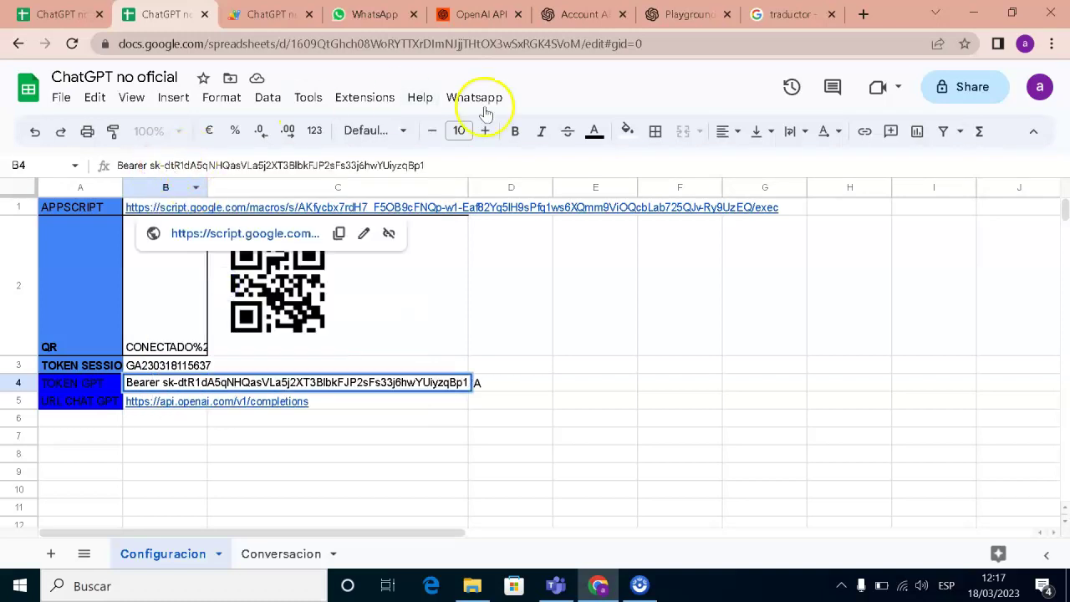
{"action": "key", "text": "ctrl+Tab"}
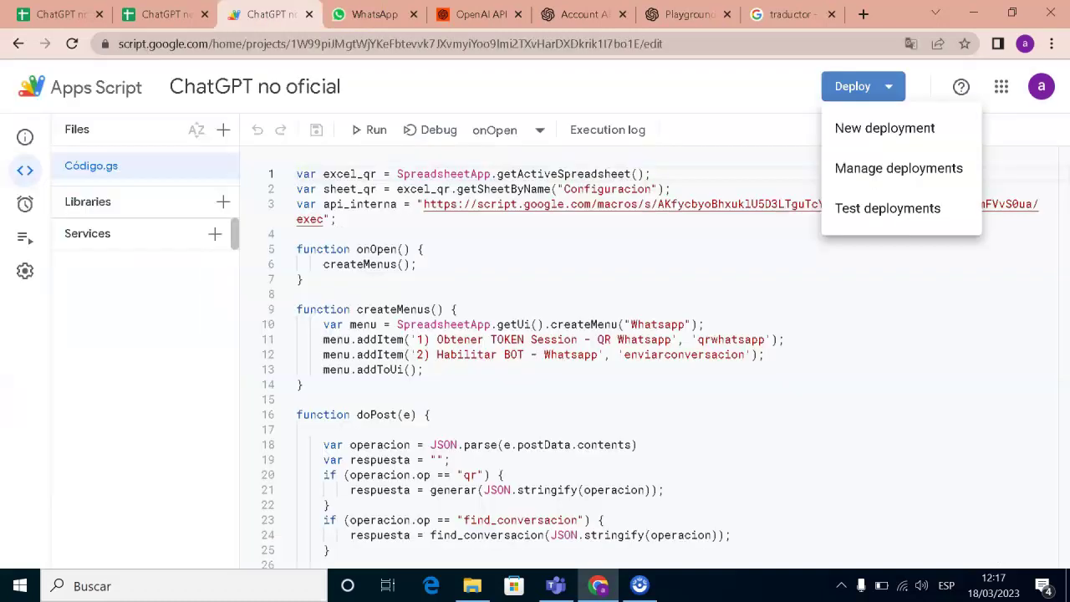
{"action": "key", "text": "ctrl+Tab"}
{"action": "key", "text": "ctrl+Tab"}
{"action": "key", "text": "ctrl+Tab"}
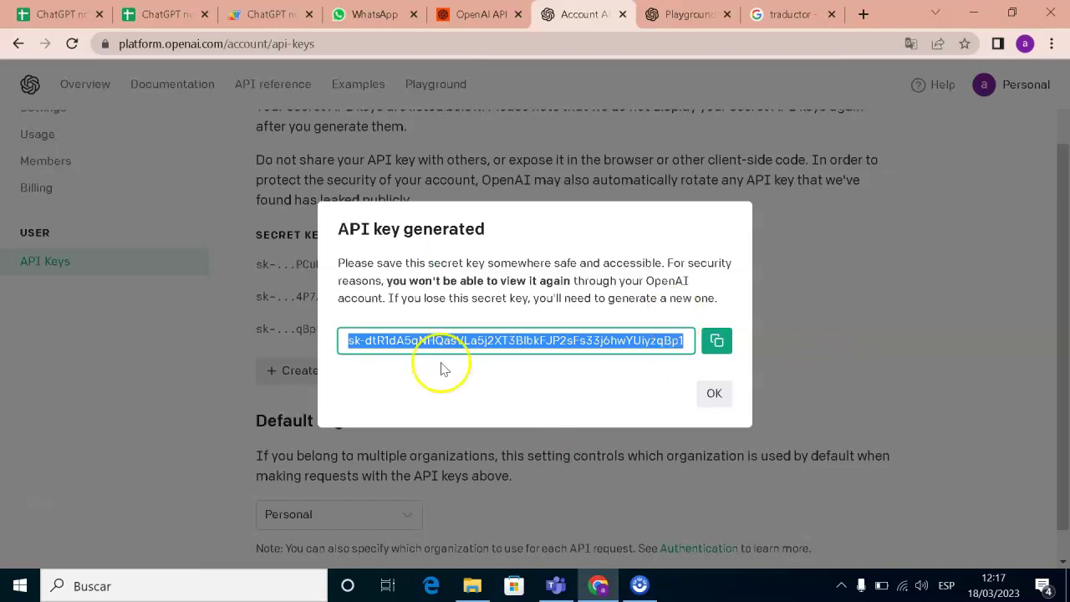
{"action": "key", "text": "ctrl+2"}
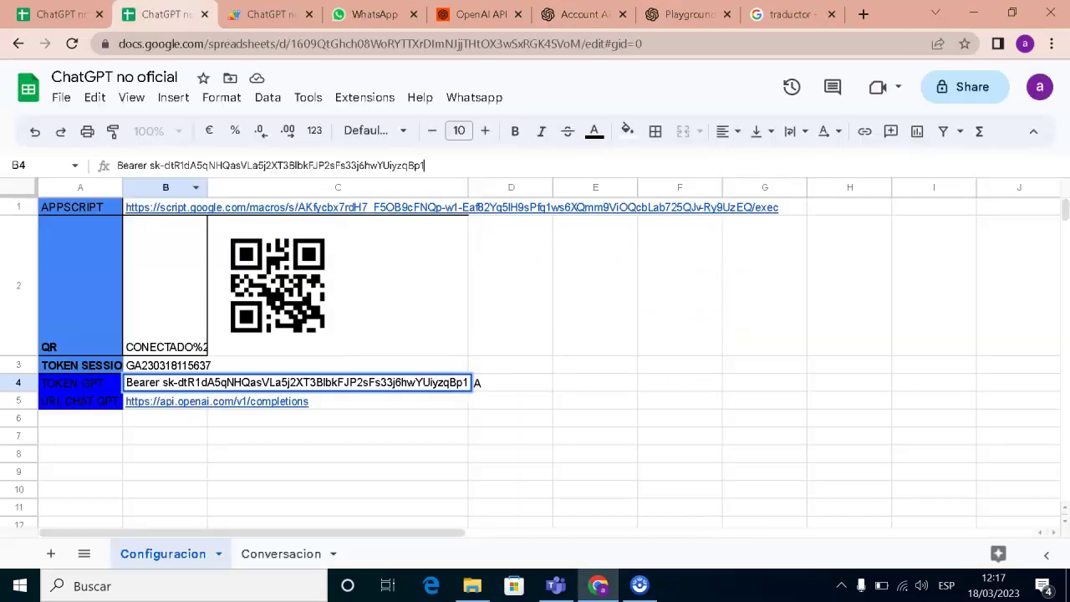
{"action": "left_click", "coordinate": [405, 408]}
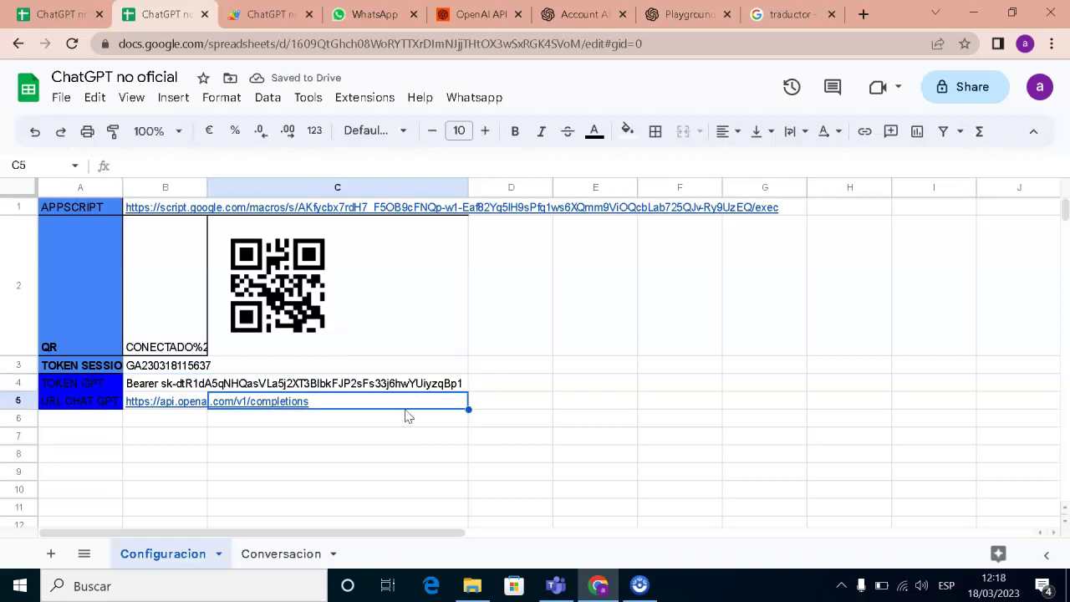
Open the spreadsheet's Apps Script project and run the onOpen function
{"action": "left_click", "coordinate": [351, 98]}
{"action": "left_click", "coordinate": [367, 176]}
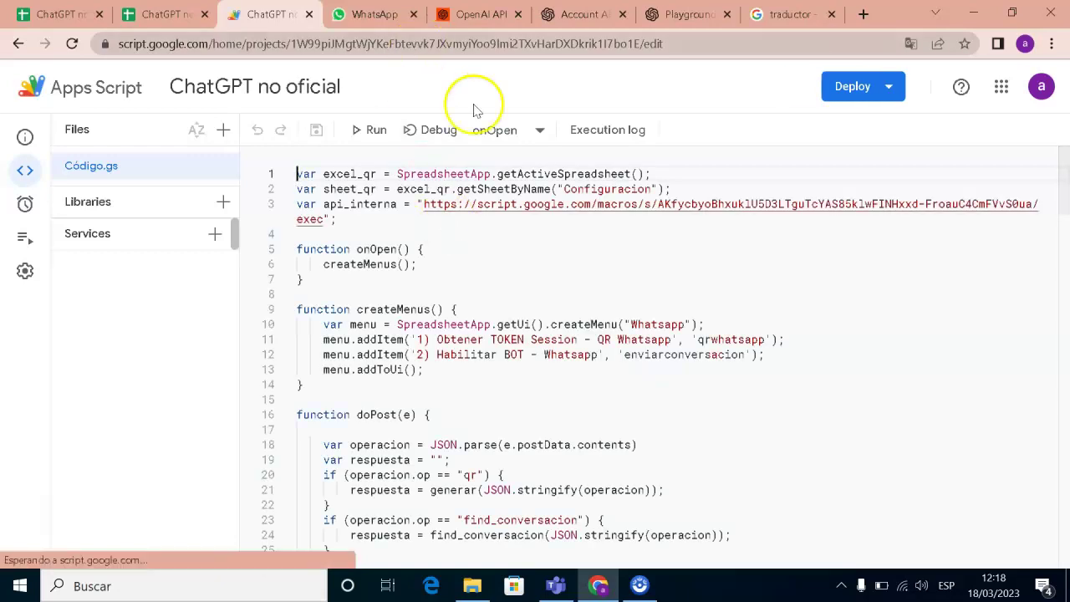
{"action": "left_click", "coordinate": [381, 132]}
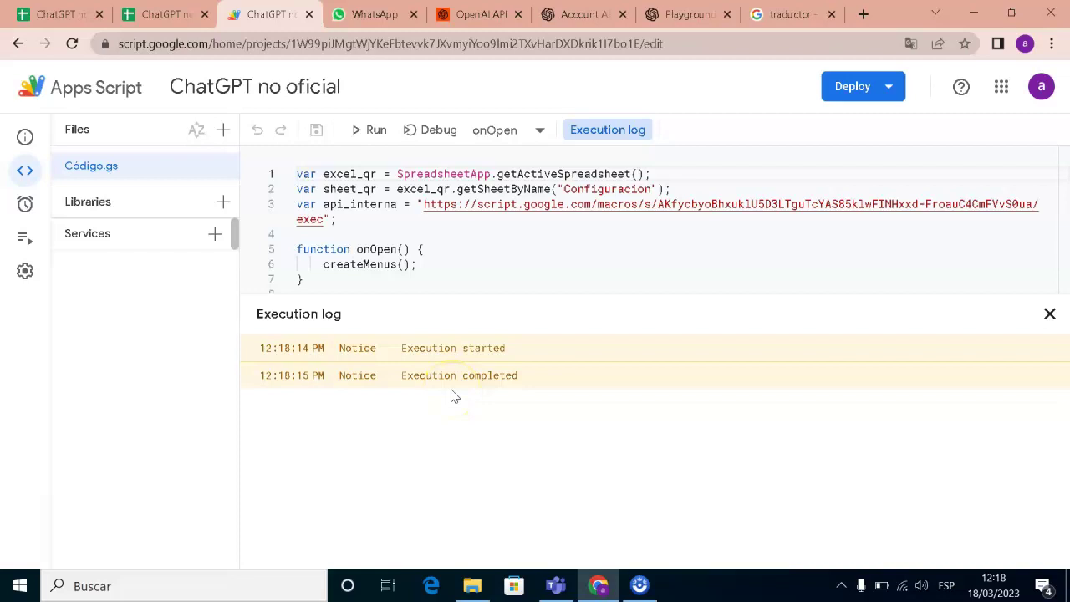
{"action": "left_click", "coordinate": [493, 131]}
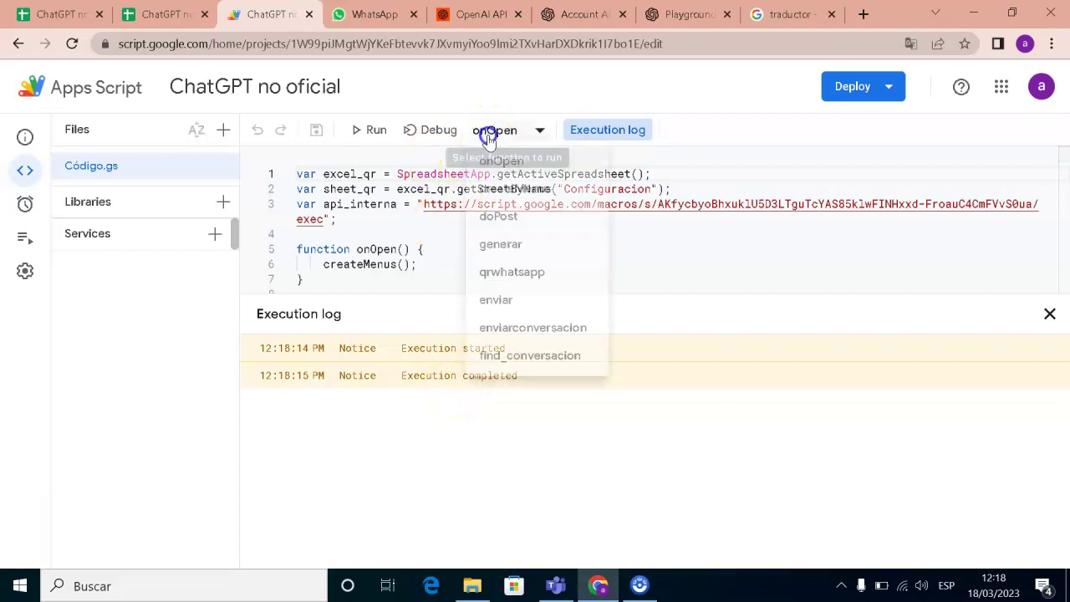
{"action": "left_click", "coordinate": [499, 161]}
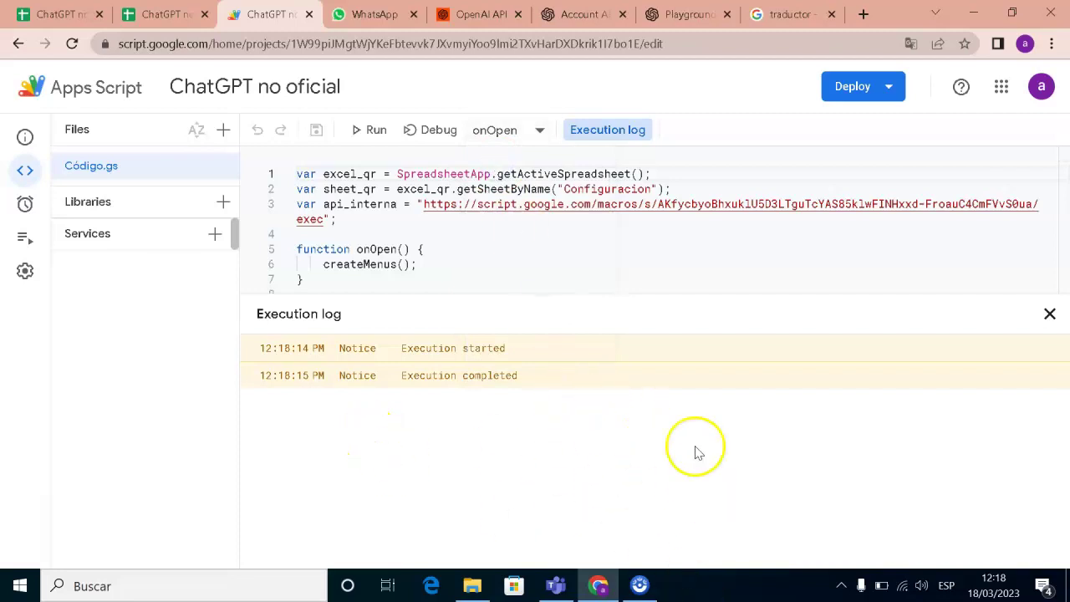
Publish a new web app deployment described '1.' with access for Anyone, and copy its URL
{"action": "left_click", "coordinate": [848, 87]}
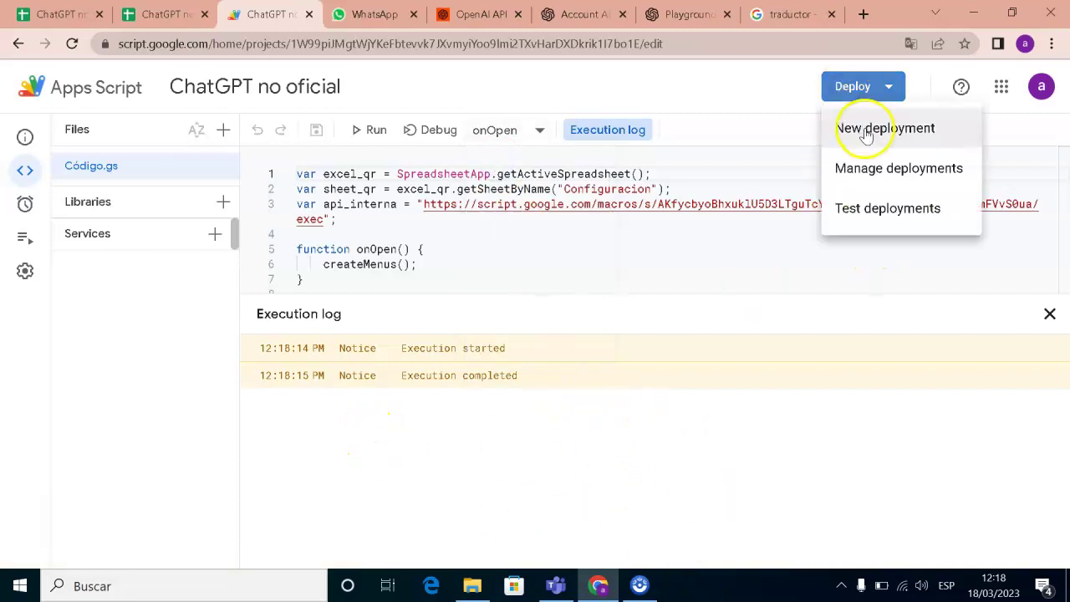
{"action": "left_click", "coordinate": [865, 131]}
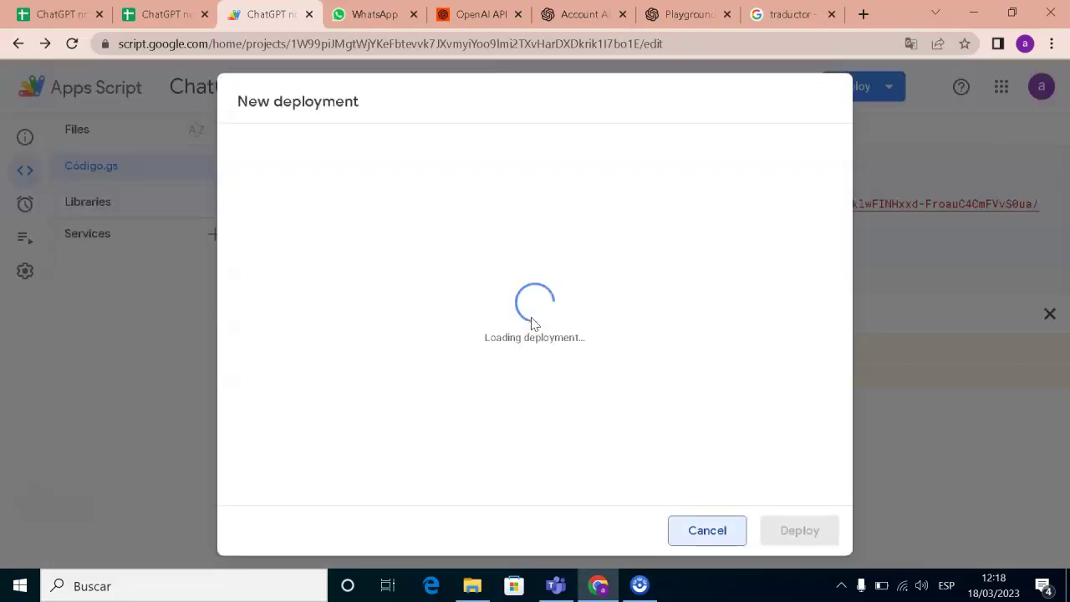
{"action": "left_click", "coordinate": [455, 219]}
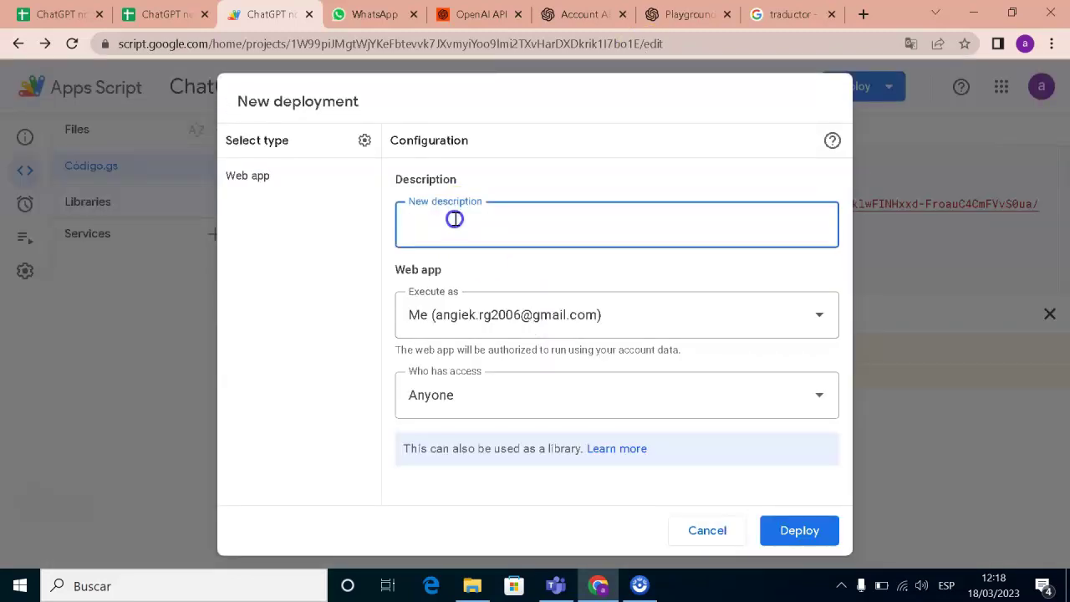
{"action": "type", "text": "1."}
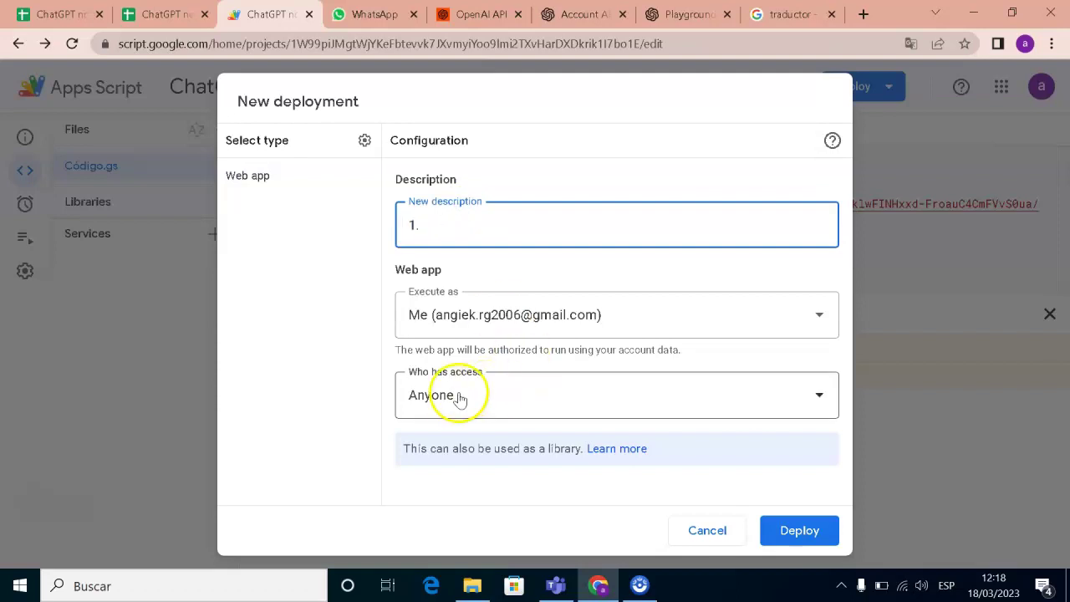
{"action": "left_click", "coordinate": [456, 396]}
{"action": "left_click", "coordinate": [437, 347]}
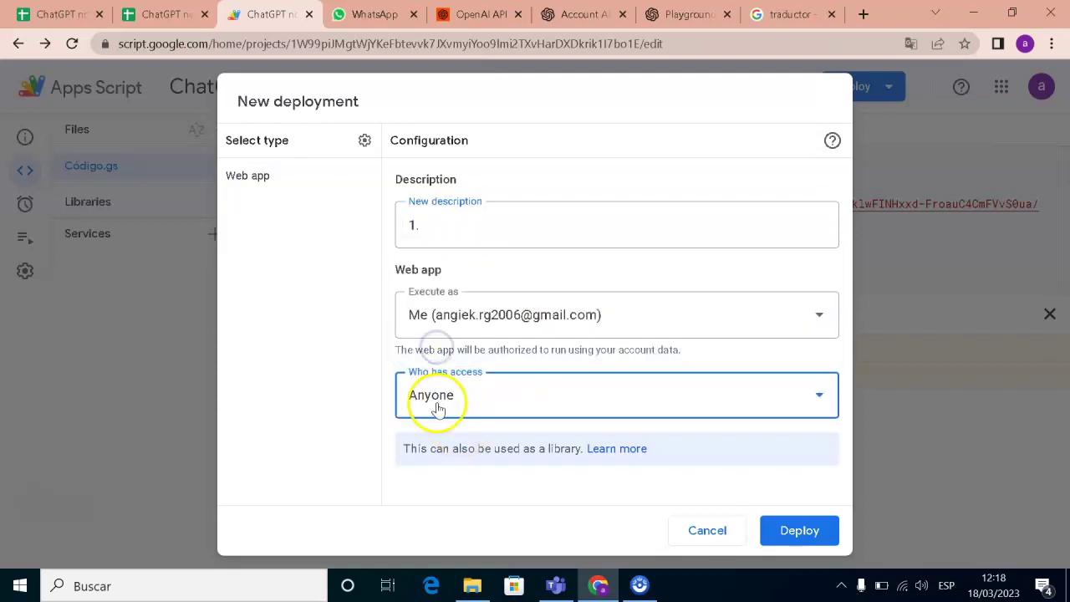
{"action": "left_click", "coordinate": [794, 530]}
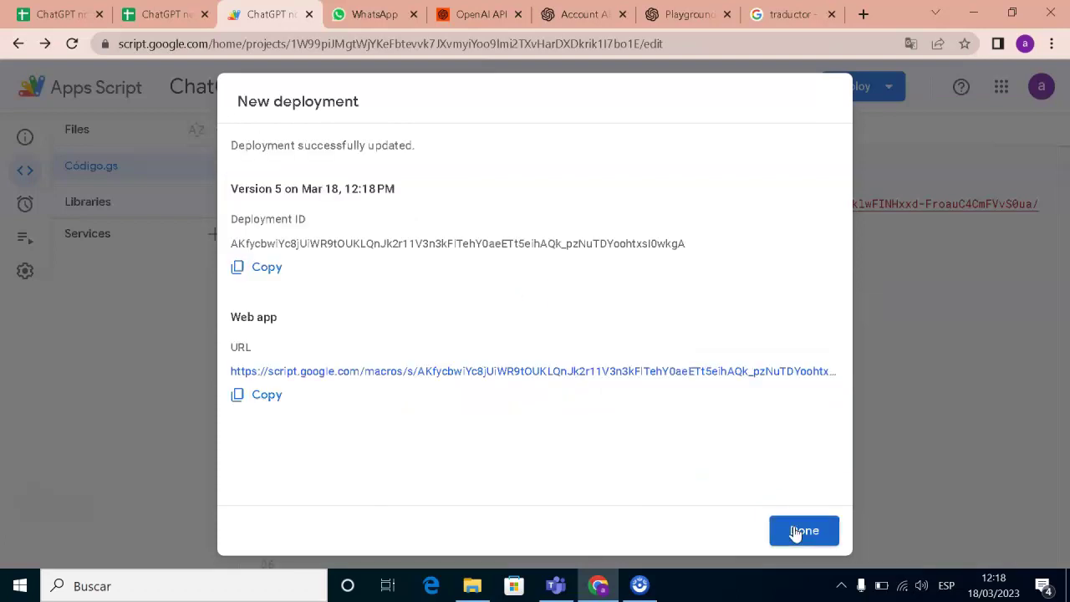
{"action": "left_click", "coordinate": [265, 397]}
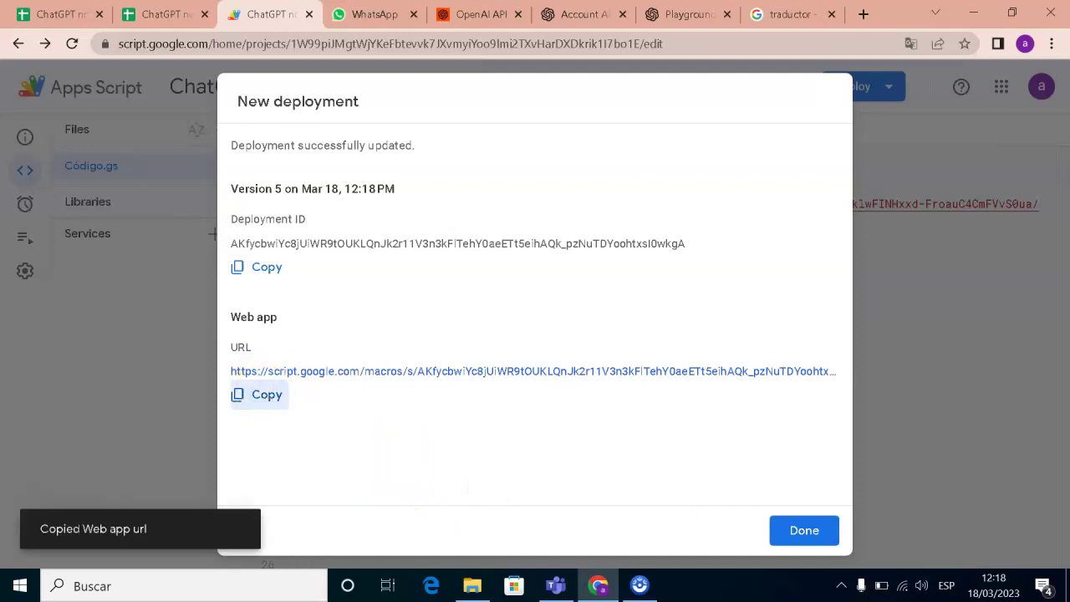
{"action": "left_click", "coordinate": [167, 15]}
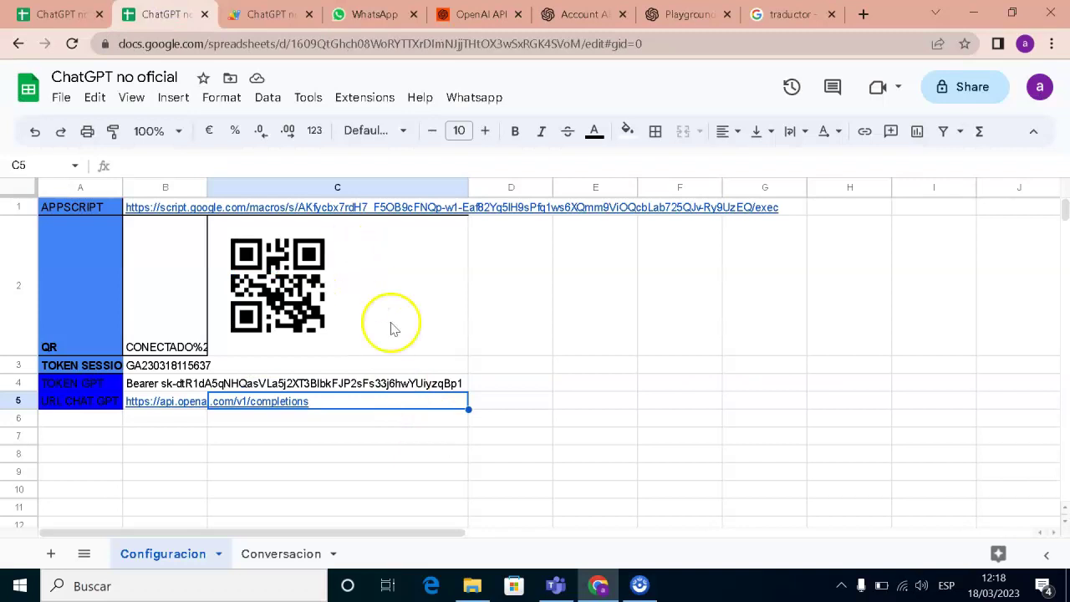
Replace the old APPSCRIPT URL in cell B1 with the newly copied web app URL
{"action": "left_click", "coordinate": [188, 210]}
{"action": "key", "text": "Delete"}
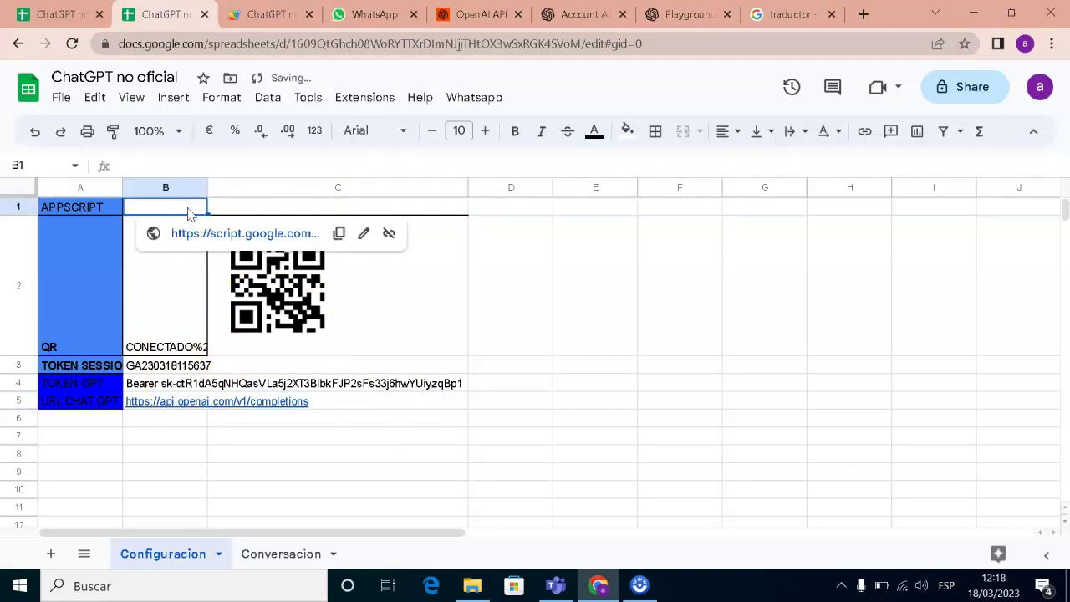
{"action": "right_click", "coordinate": [189, 213]}
{"action": "left_click", "coordinate": [248, 201]}
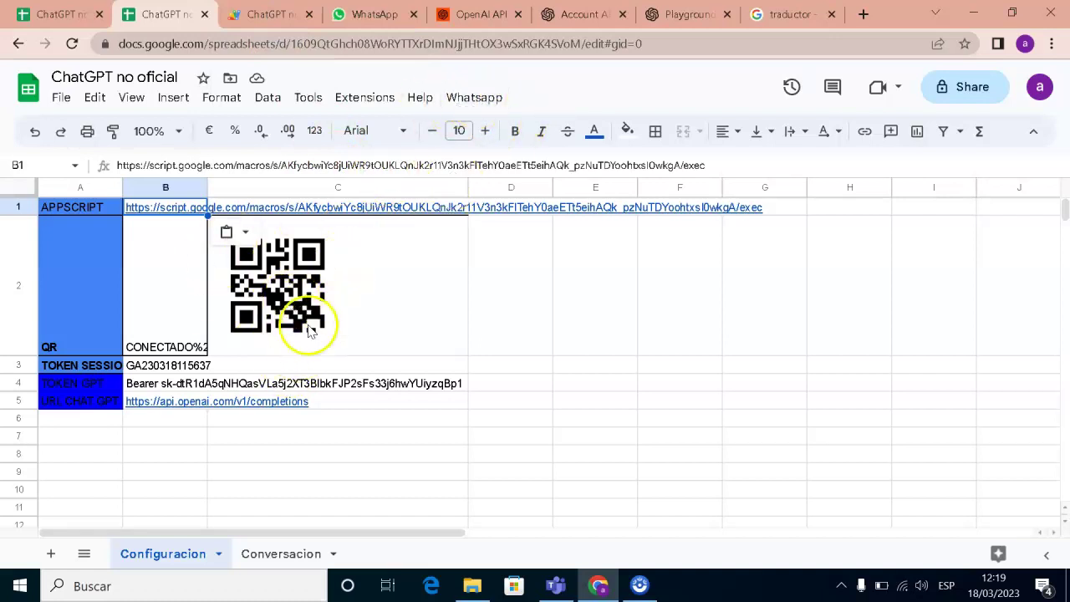
{"action": "left_click", "coordinate": [474, 97]}
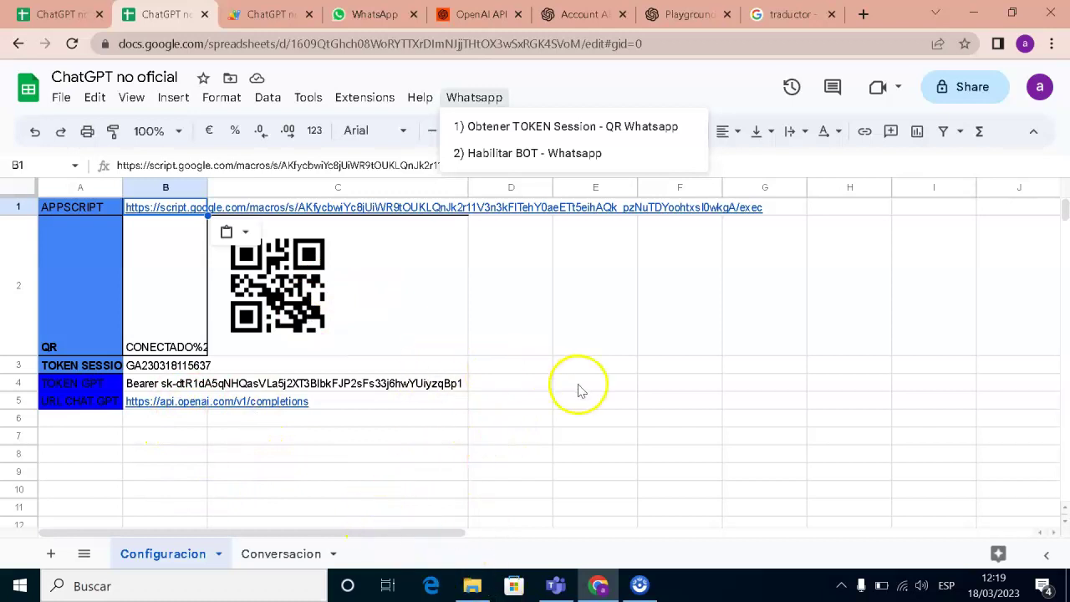
Enable the bot with Whatsapp > '2) Habilitar BOT - Whatsapp' and acknowledge the confirmation messages
{"action": "left_click", "coordinate": [477, 157]}
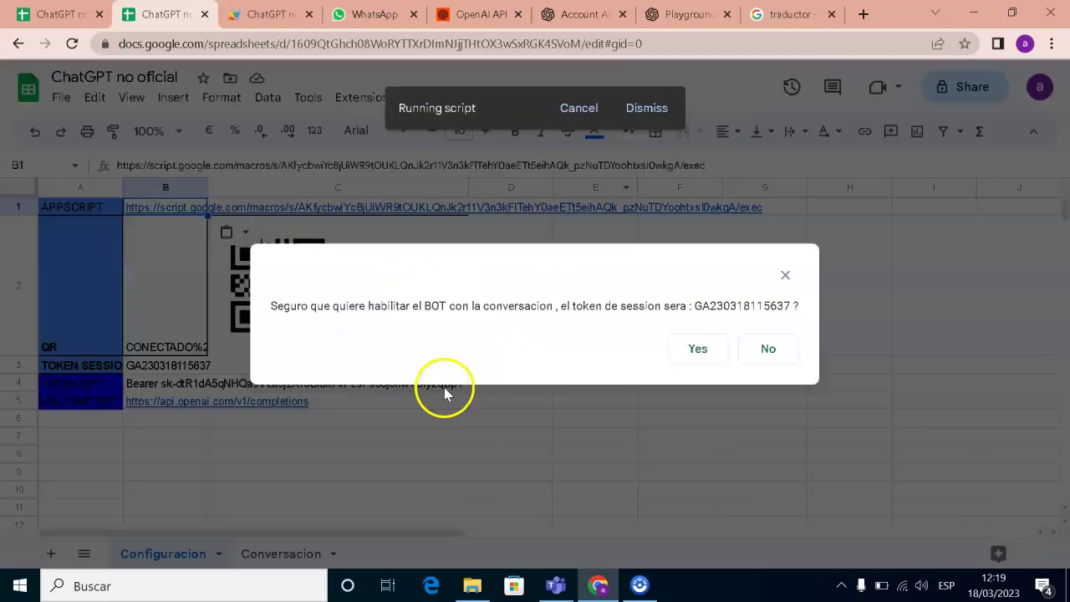
{"action": "left_click", "coordinate": [698, 349]}
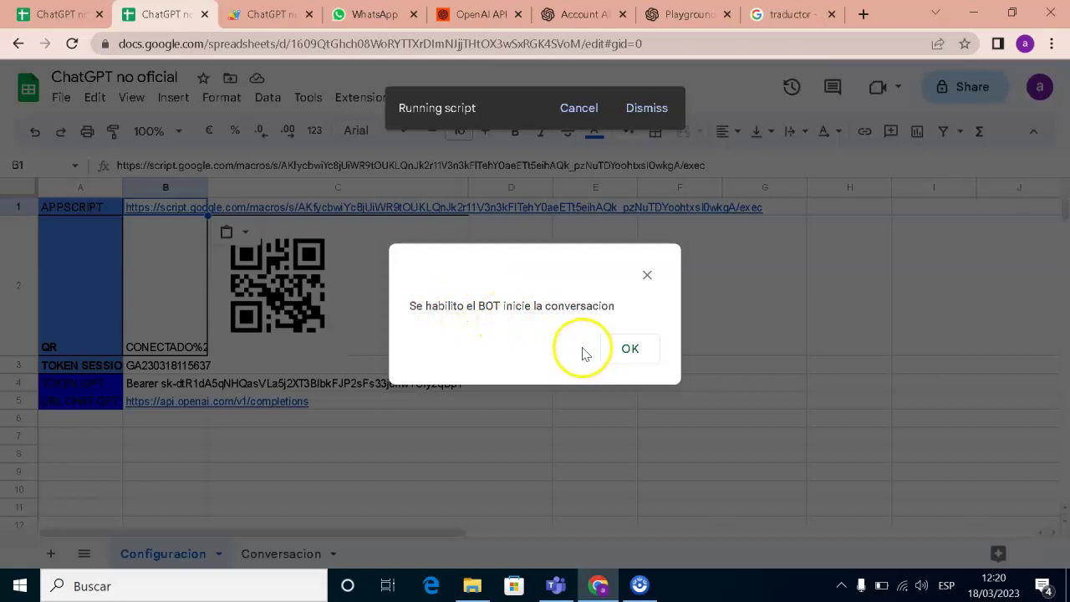
{"action": "left_click", "coordinate": [628, 349]}
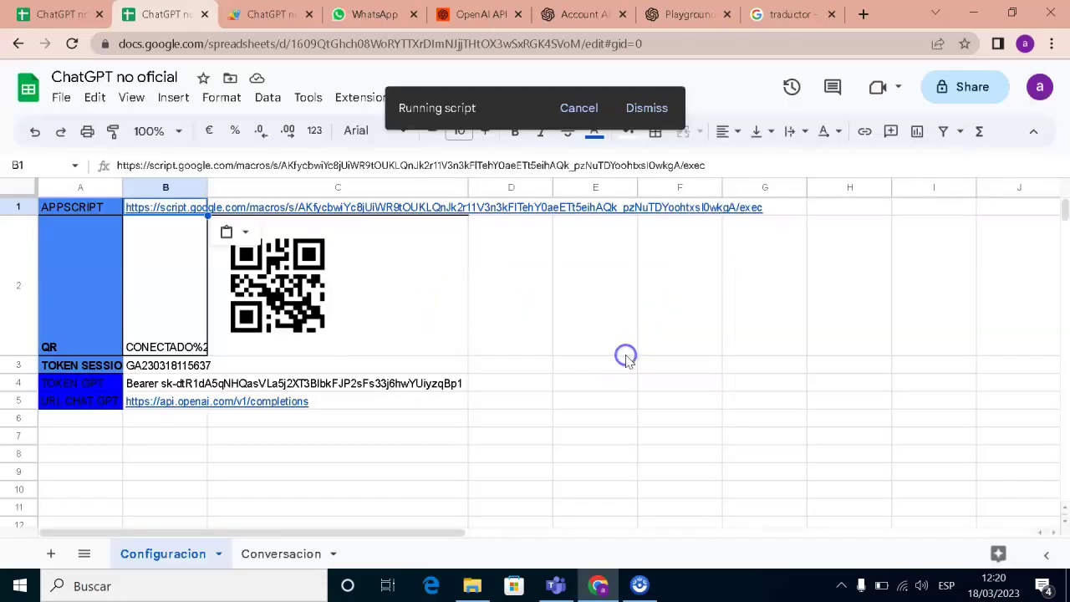
In WhatsApp Web, send 'hello' and 'capital of canada' to the bot, which answers Ottawa
{"action": "left_click", "coordinate": [364, 14]}
{"action": "left_click", "coordinate": [587, 543]}
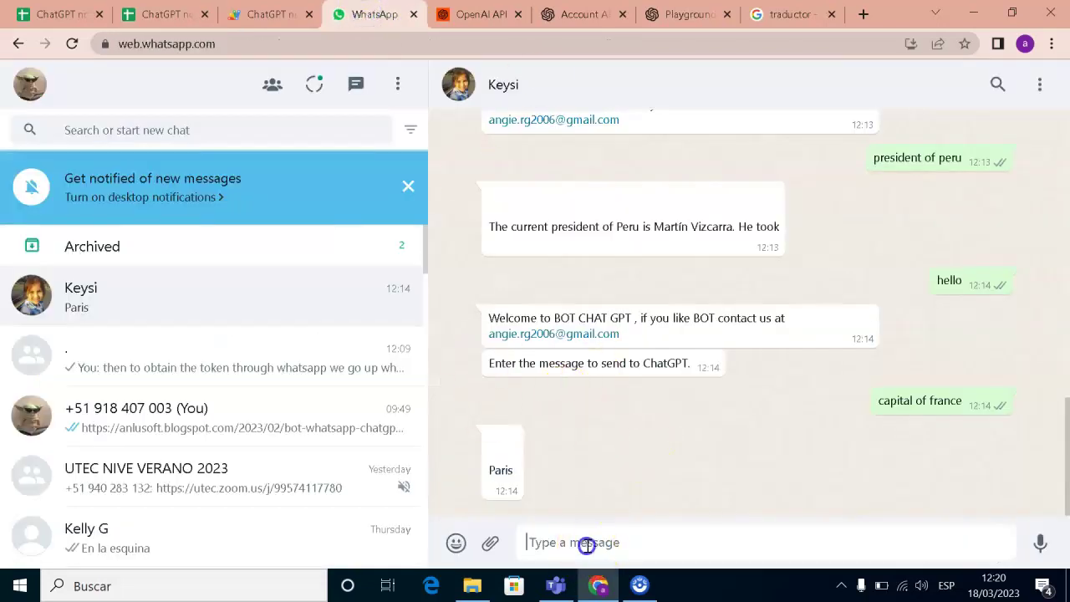
{"action": "type", "text": "hel"}
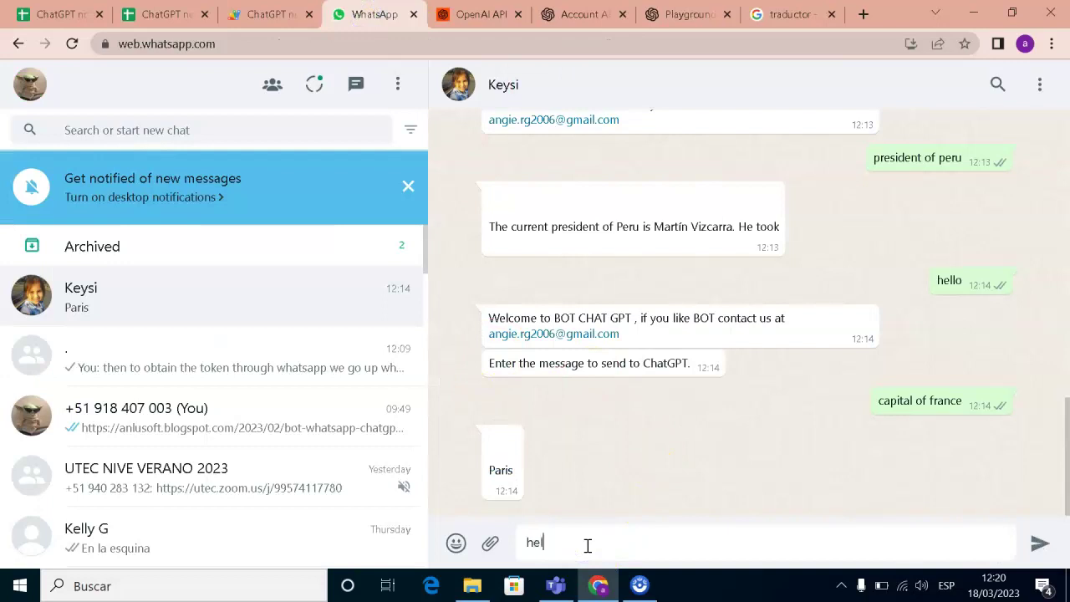
{"action": "type", "text": "lo"}
{"action": "key", "text": "Return"}
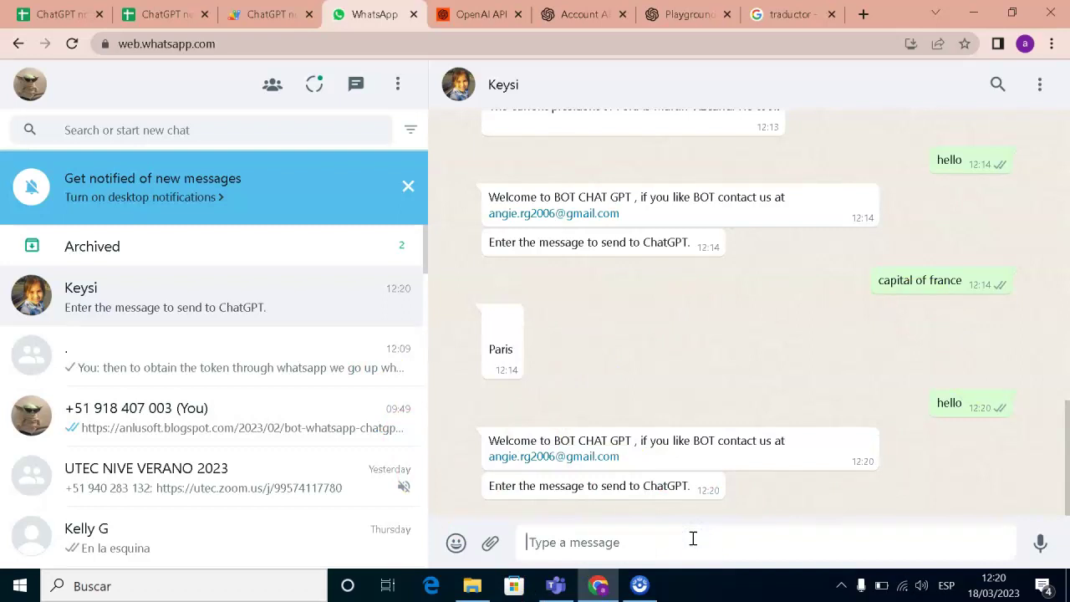
{"action": "type", "text": "capital of canada"}
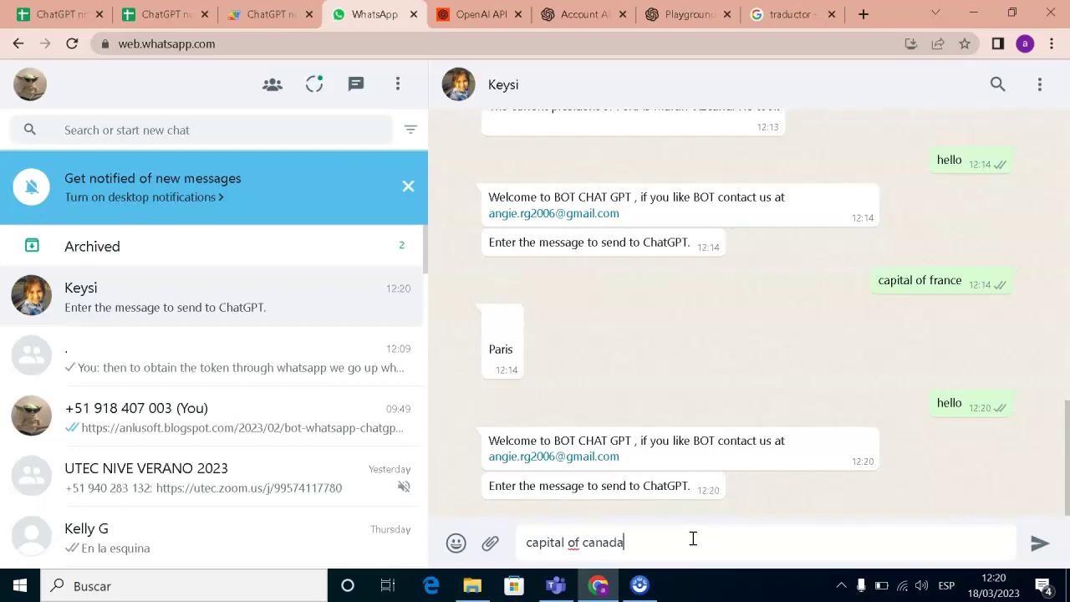
{"action": "key", "text": "Return"}
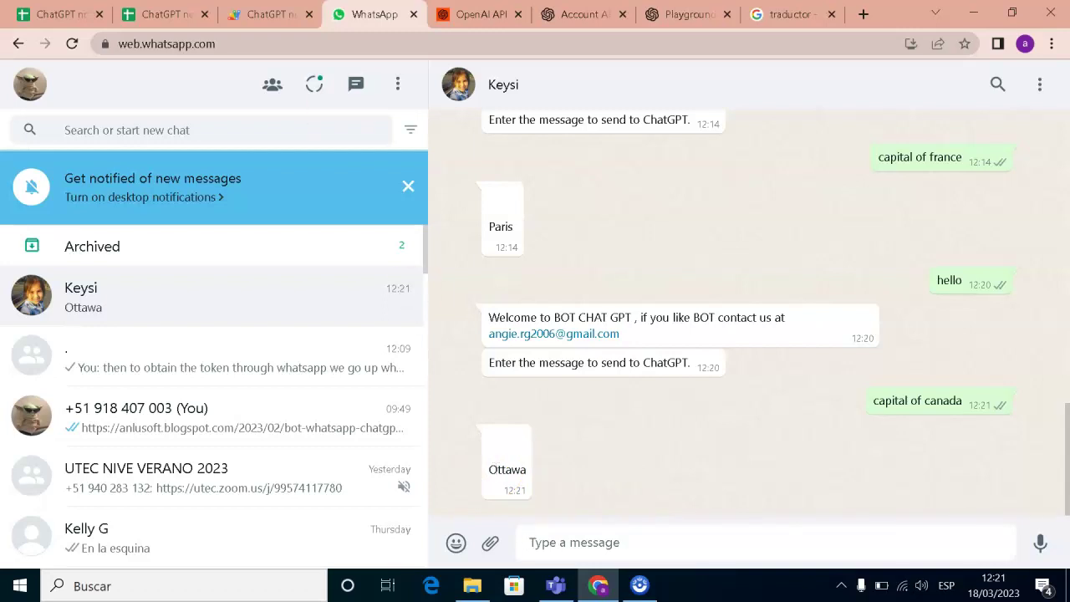
{"action": "left_click", "coordinate": [167, 12]}
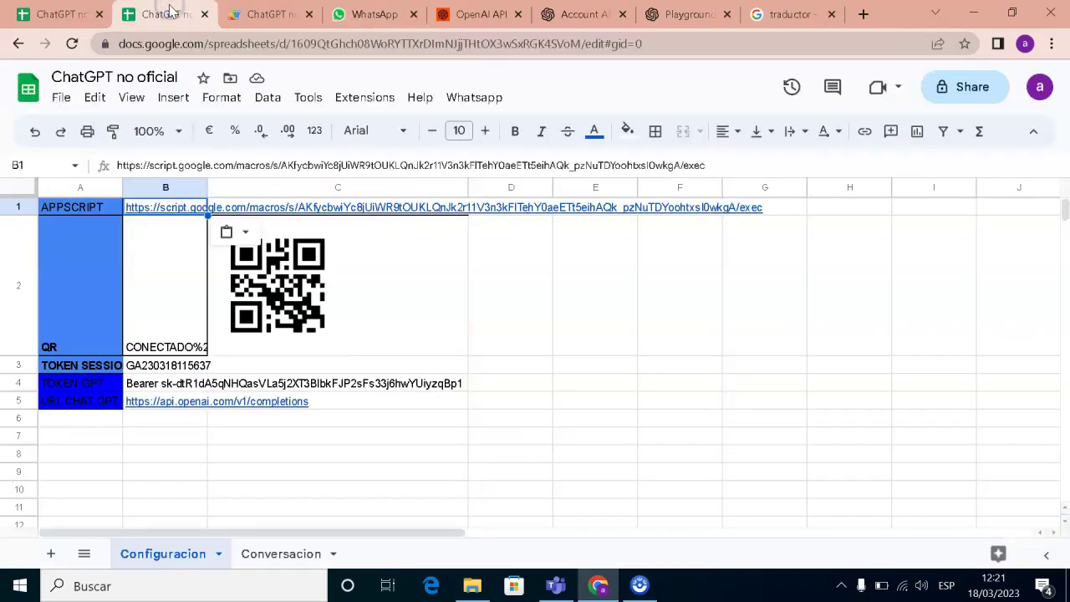